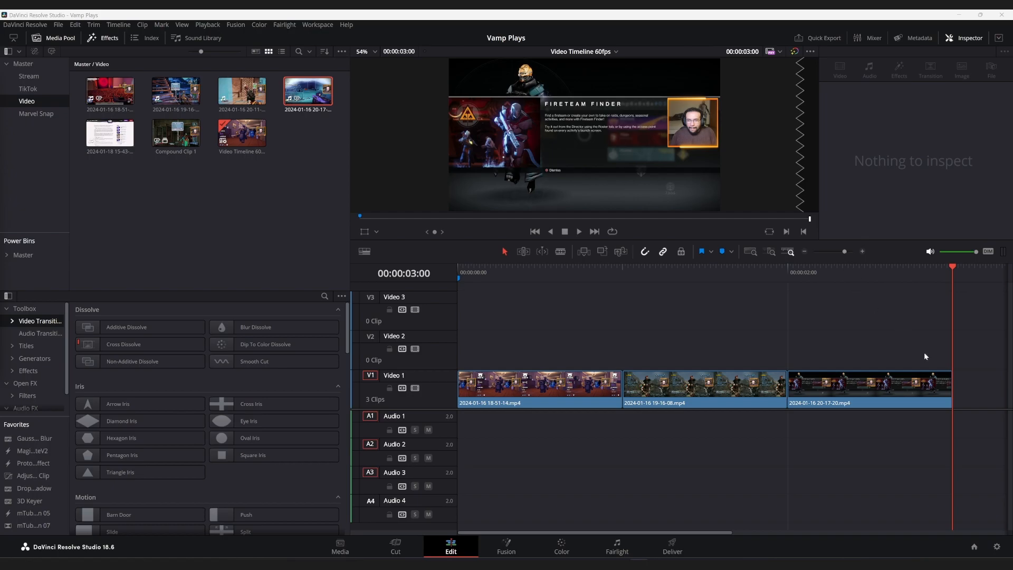
drag(924, 357, 575, 391)
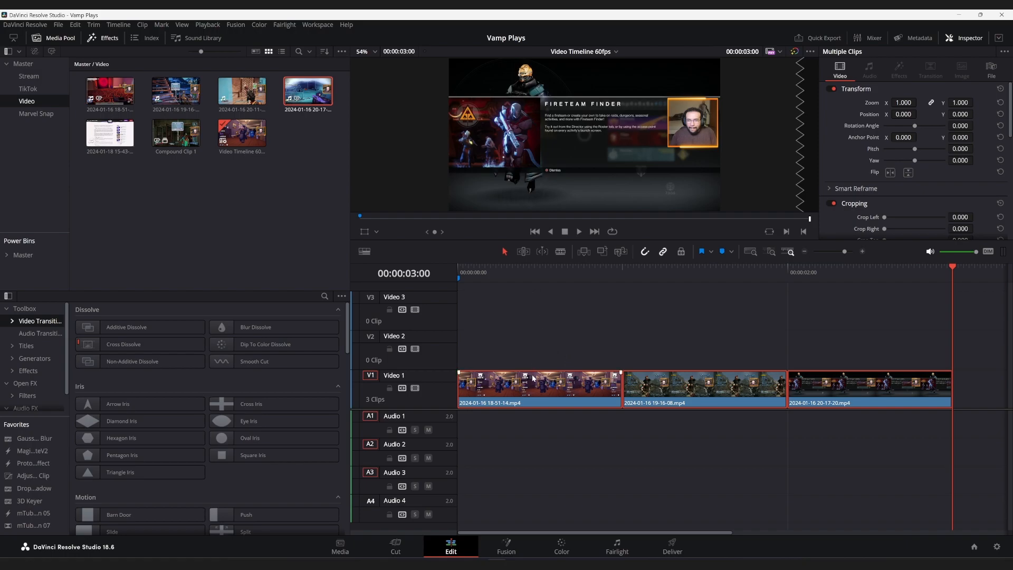
click(550, 338)
click(557, 386)
click(702, 401)
click(847, 387)
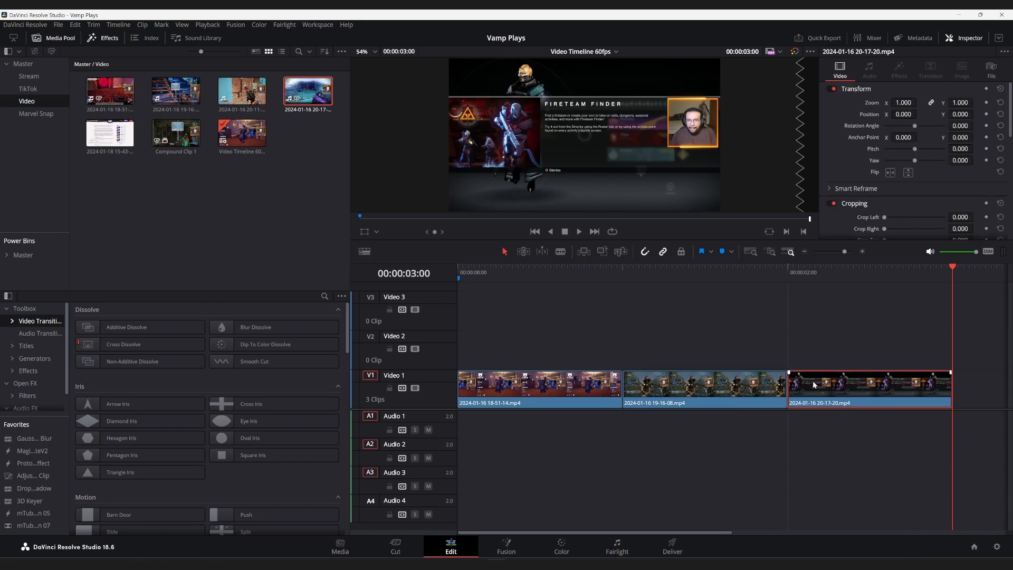
mouse_move(823, 399)
mouse_down()
mouse_move(870, 385)
mouse_move(837, 402)
mouse_move(832, 391)
mouse_up()
click(845, 347)
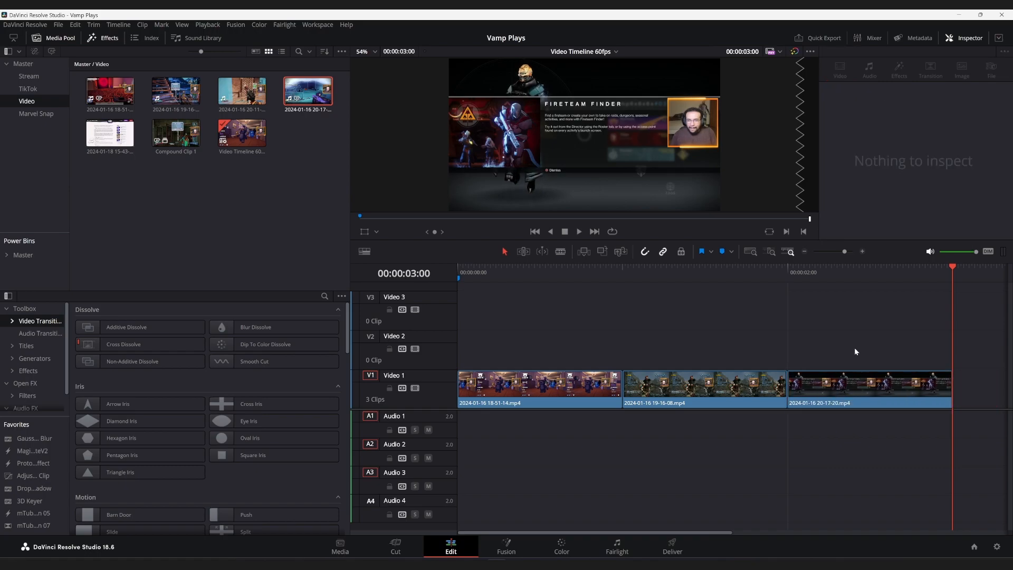
- Try to combine the three clips on Video 1 into a compound clip named Compound Clip Alpha, and undo it
drag(874, 354, 527, 390)
right_click(527, 391)
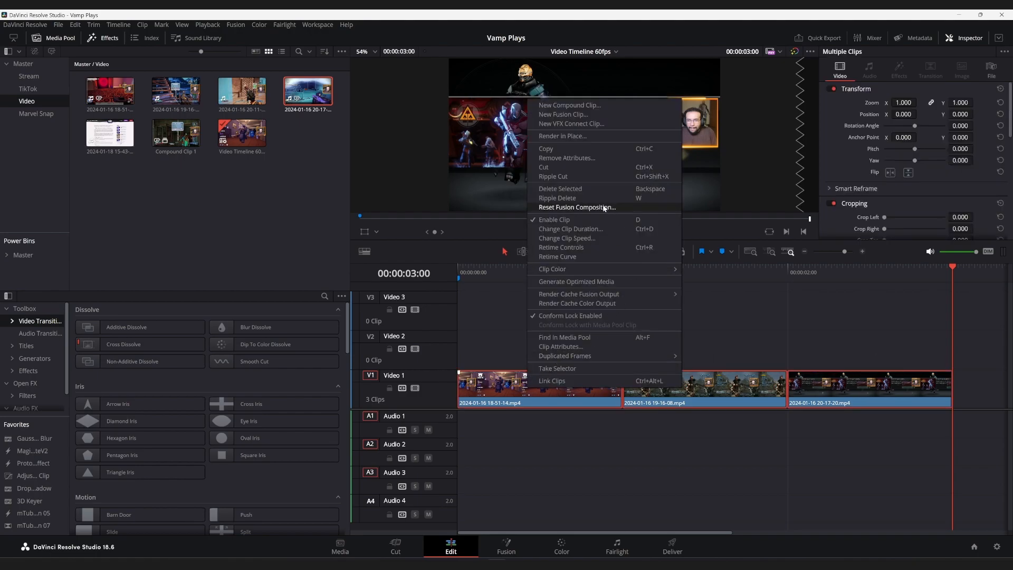
click(606, 106)
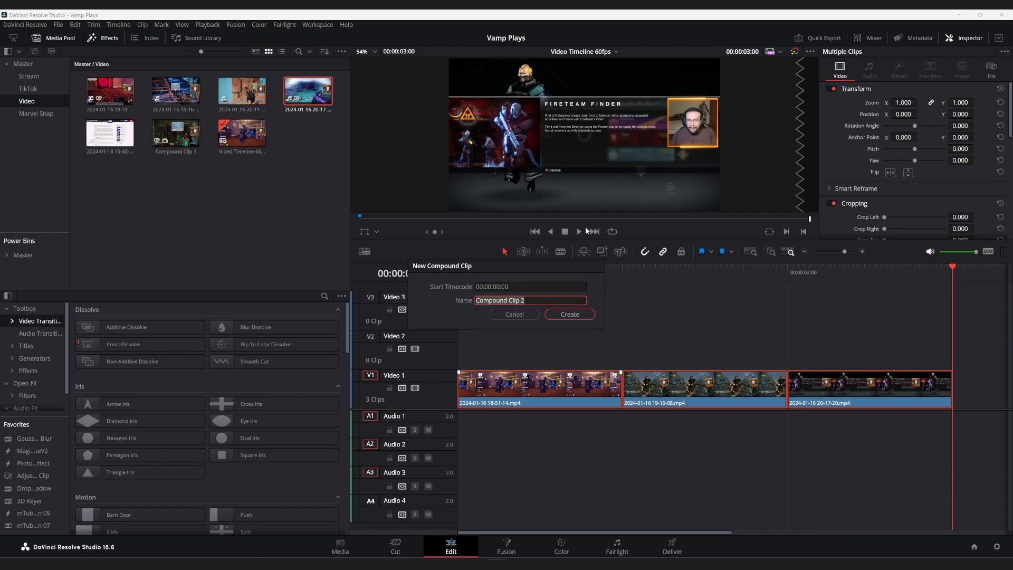
click(538, 301)
text(Alpha)
click(558, 315)
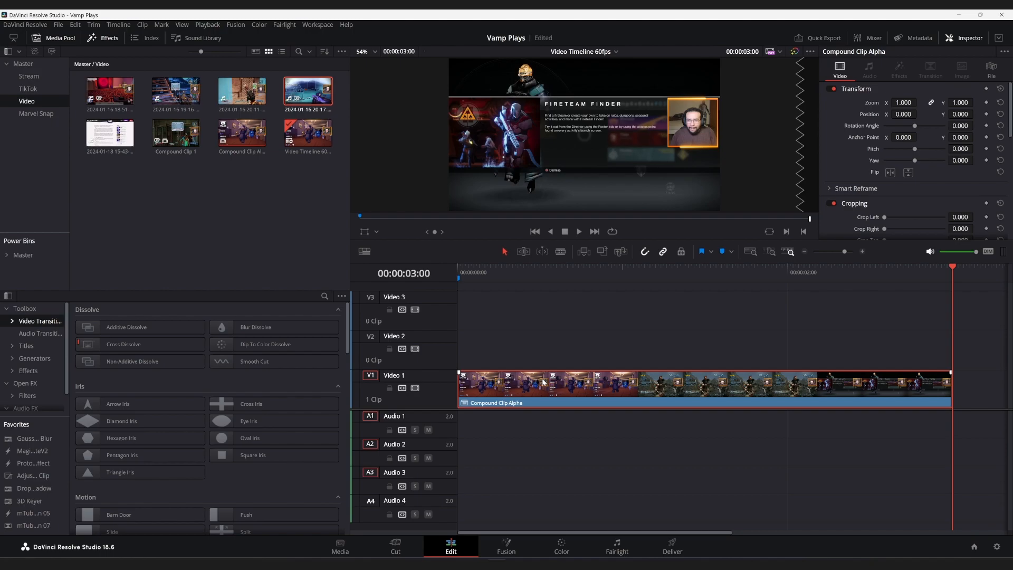
key(ctrl+z)
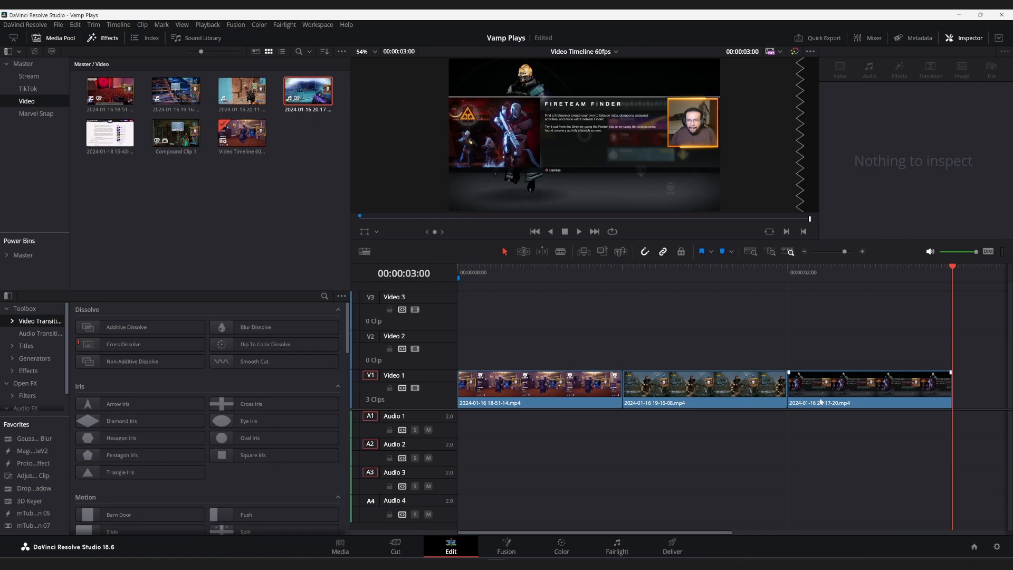
- Try to combine the twelve clips on Video 1 into a compound clip with the default name, and undo it
drag(844, 252, 834, 254)
drag(531, 420, 545, 390)
drag(606, 400, 462, 387)
right_click(463, 390)
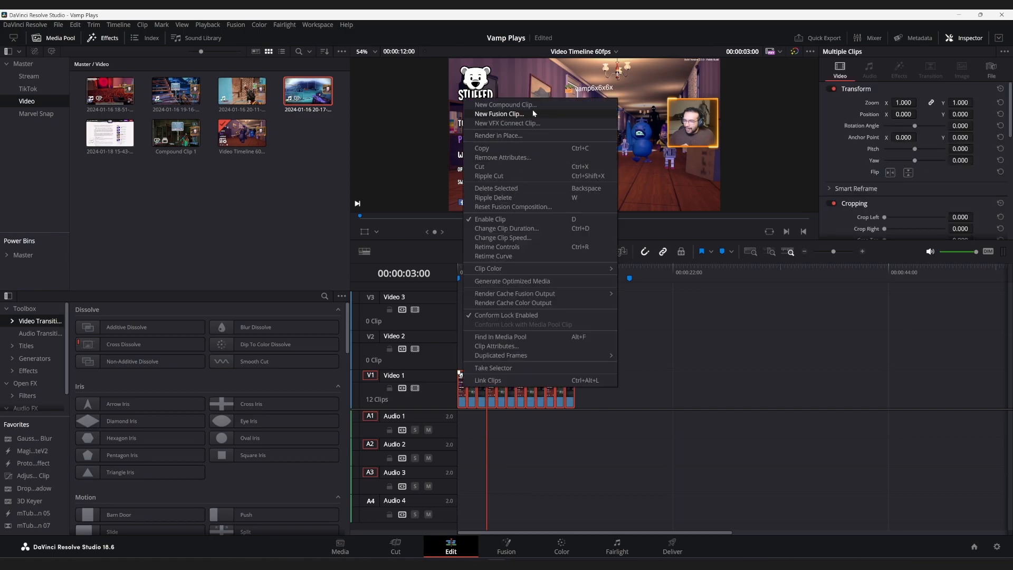
click(534, 105)
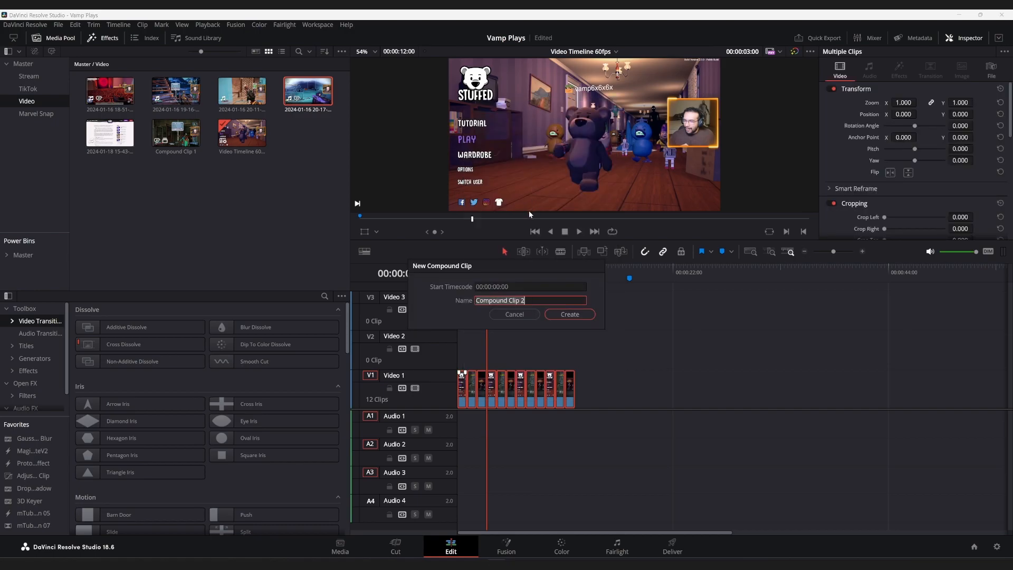
click(570, 315)
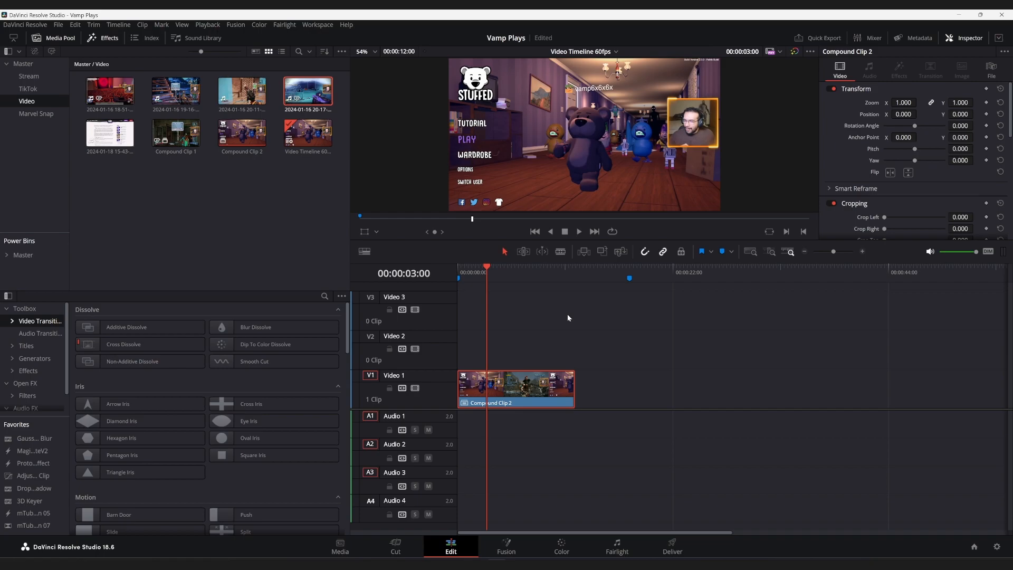
key(ctrl+z)
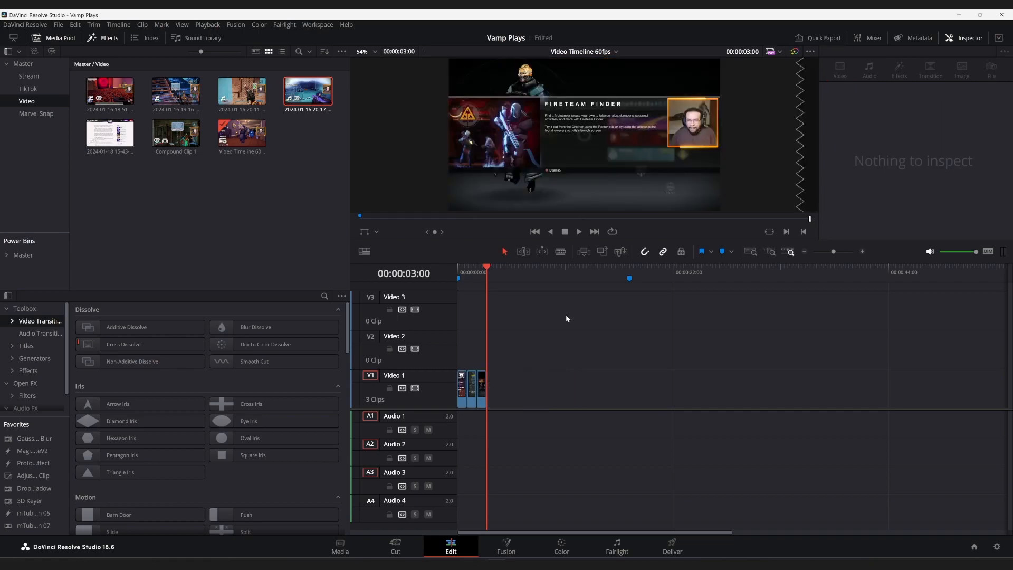
key(shift+z)
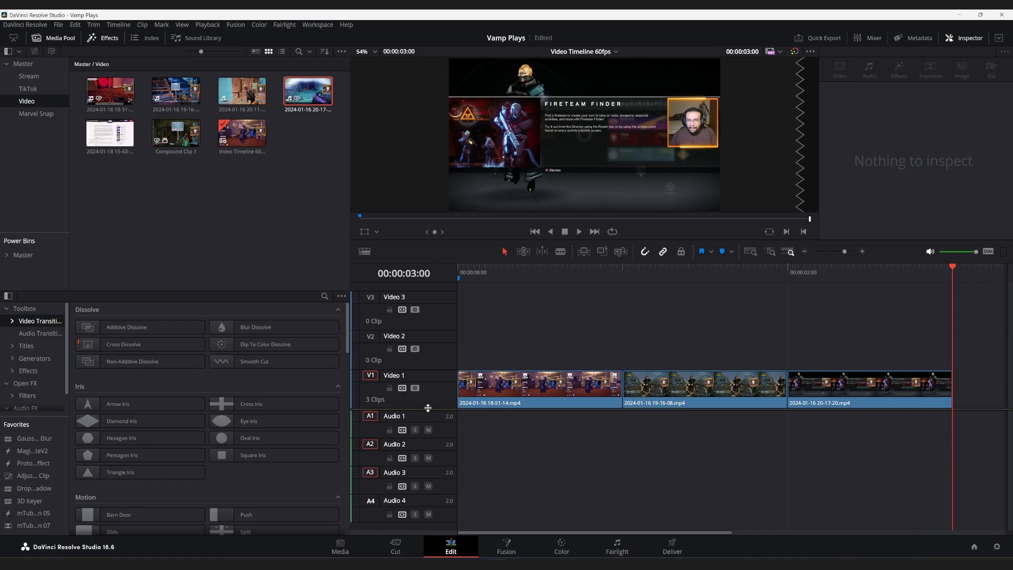
drag(431, 407, 432, 403)
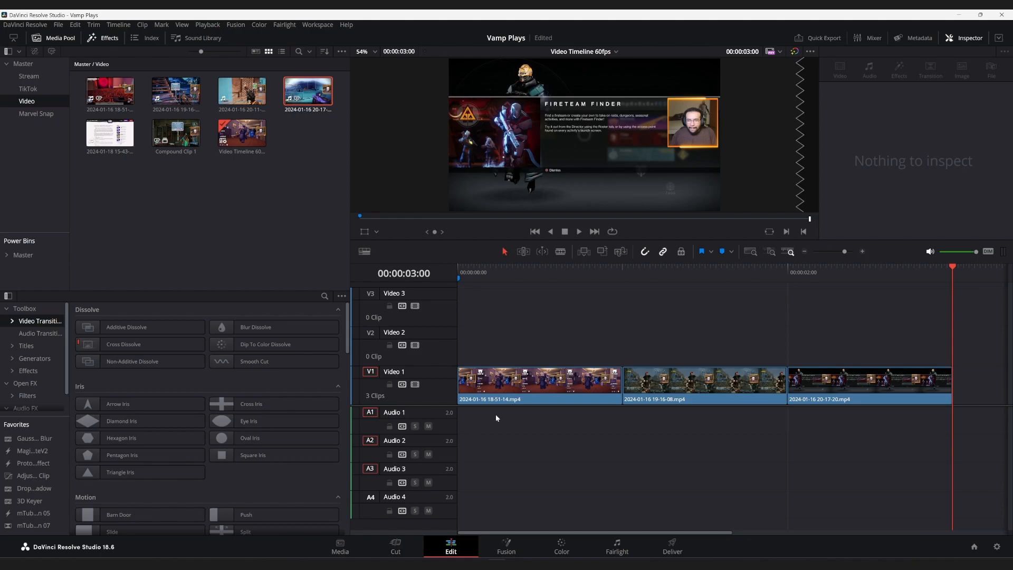
drag(577, 269, 896, 266)
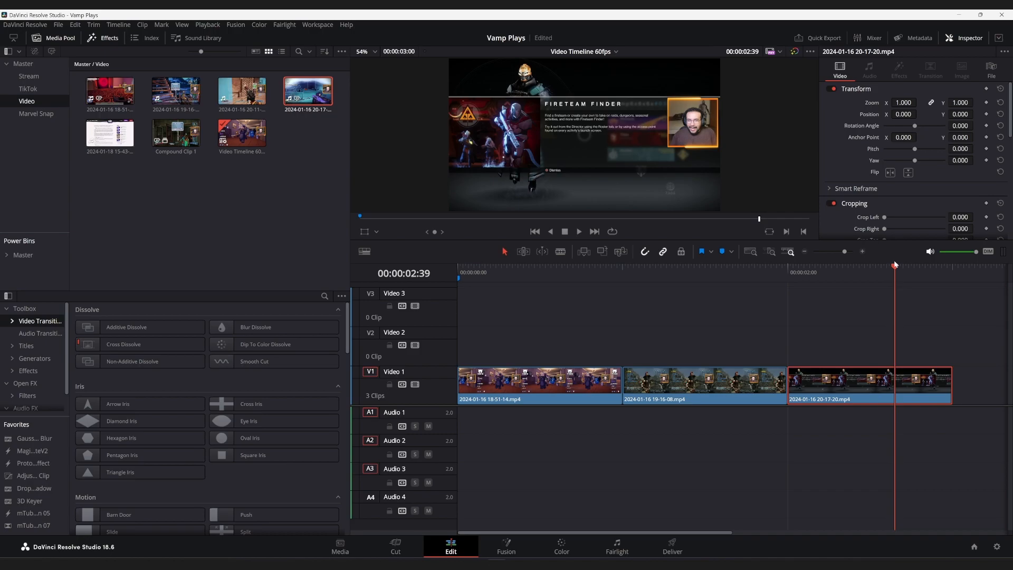
key(Left)
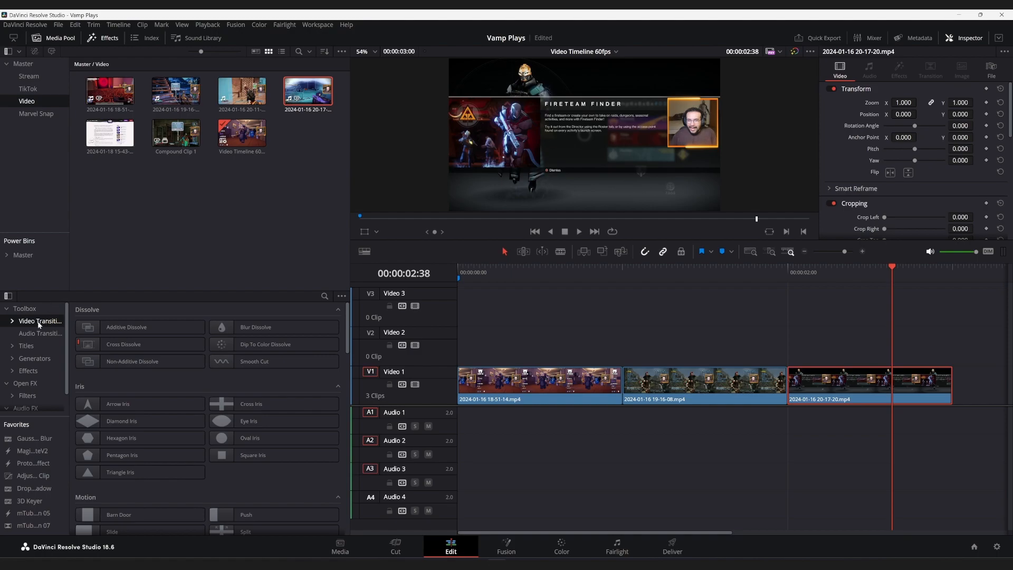
click(94, 83)
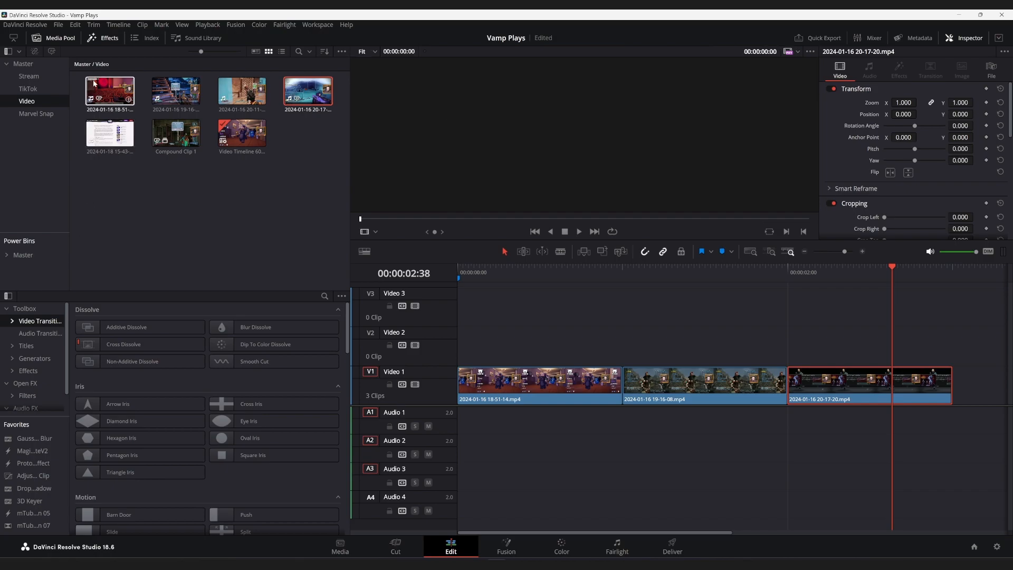
click(103, 40)
click(103, 40)
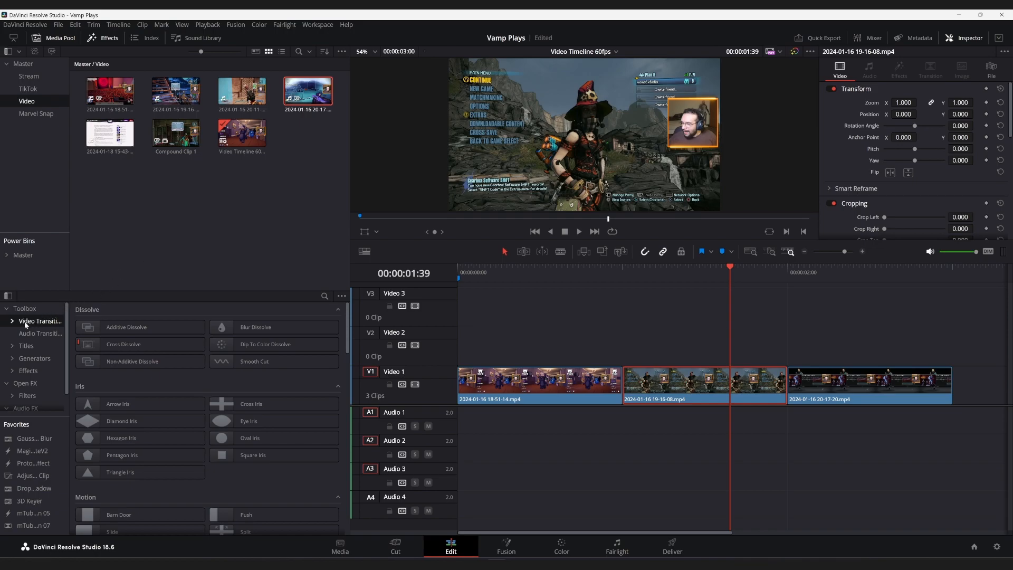
click(11, 322)
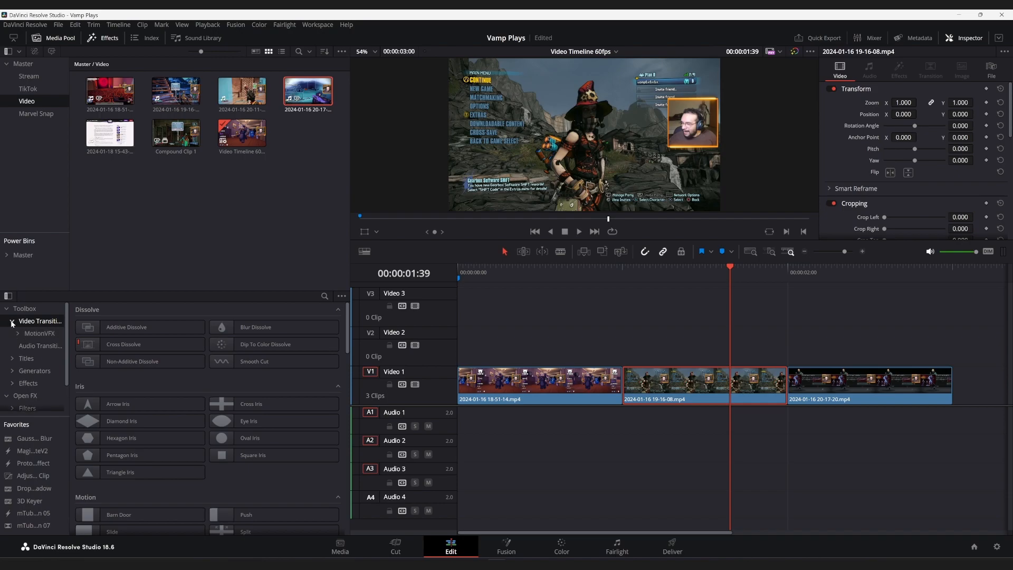
click(11, 322)
click(11, 322)
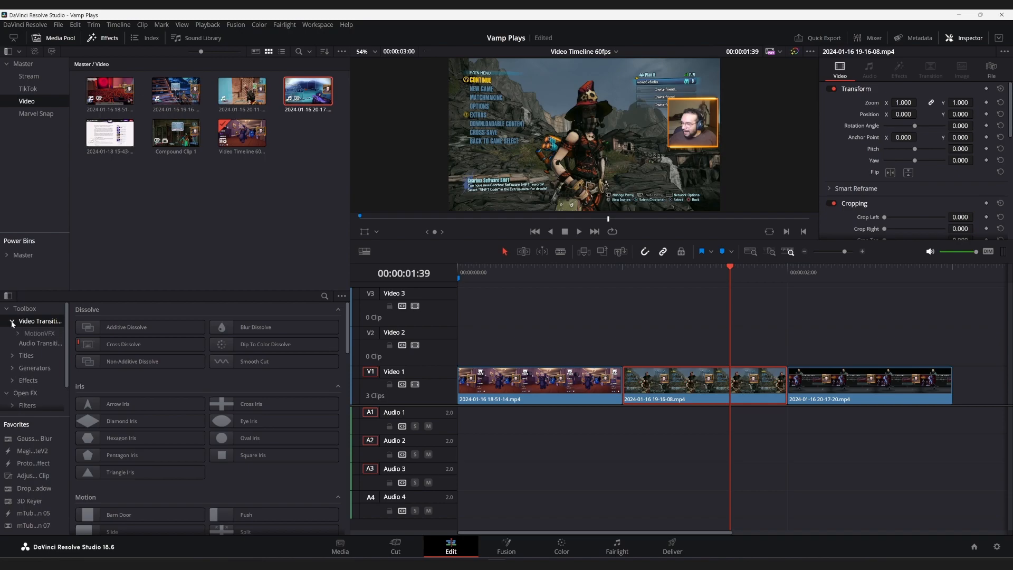
click(12, 322)
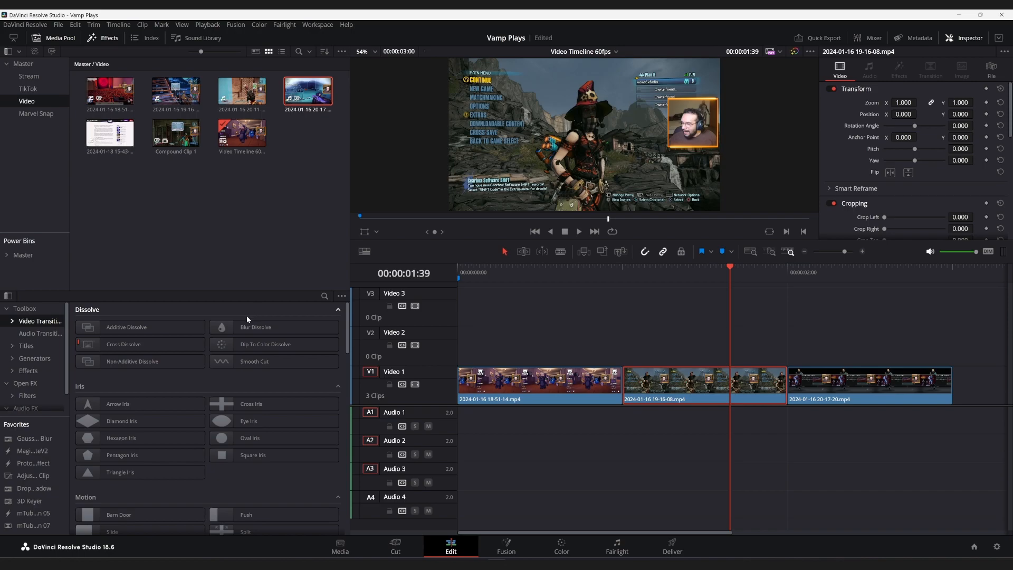
drag(248, 327, 625, 384)
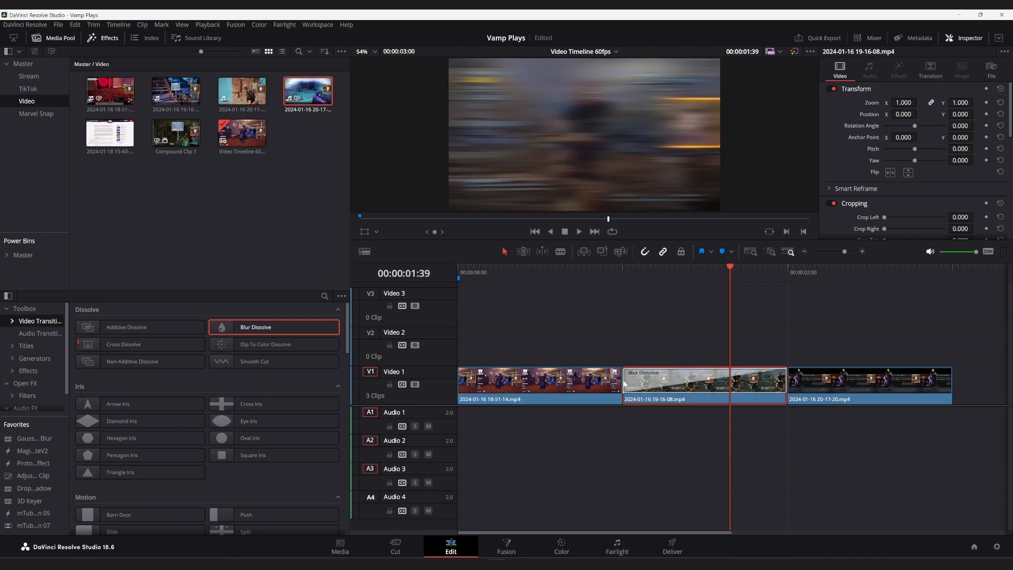
click(782, 380)
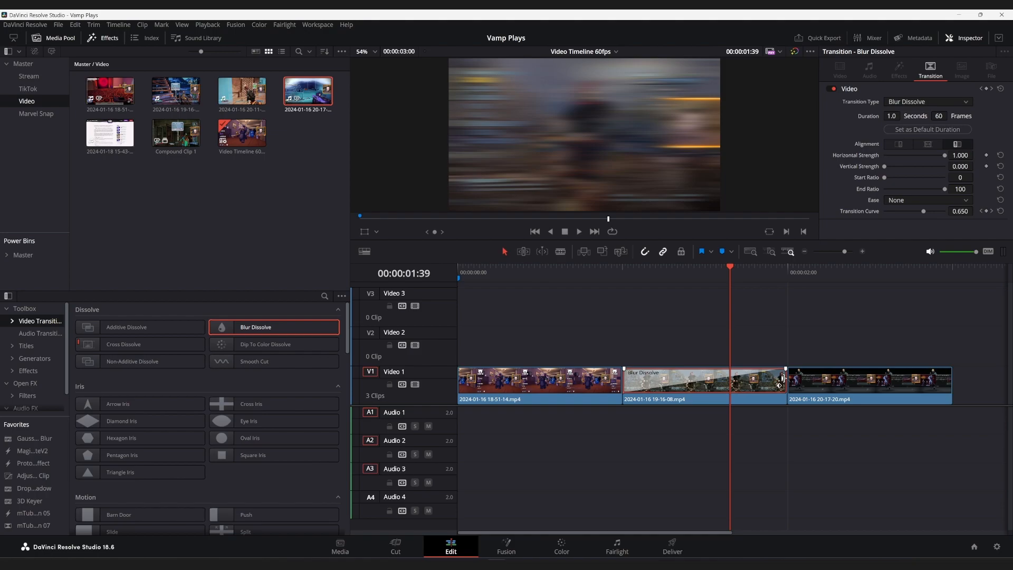
drag(786, 379, 632, 379)
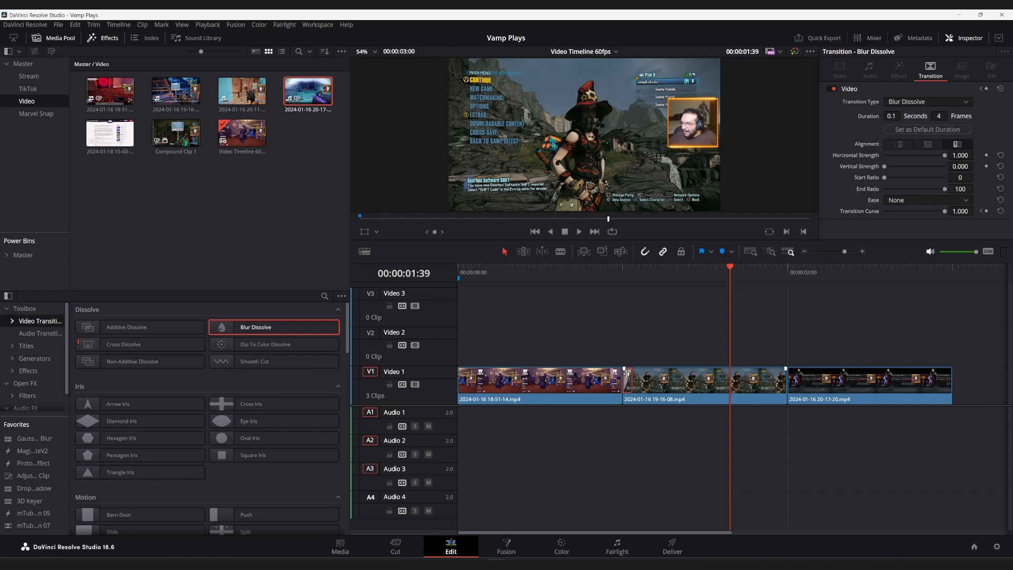
click(644, 309)
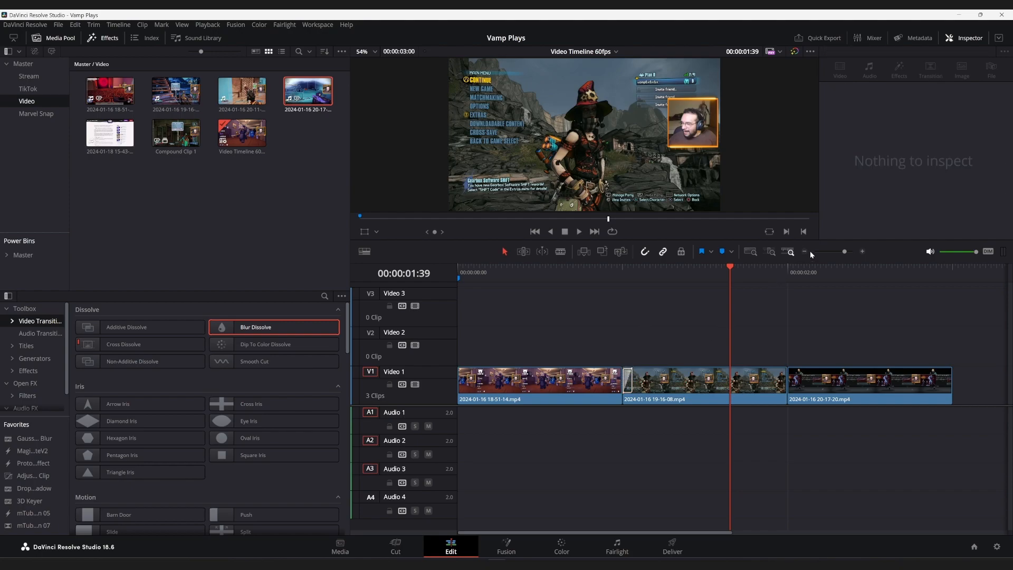
- Play back the Blur Dissolve transition between the first and second clips to check how it looks
drag(844, 253, 866, 253)
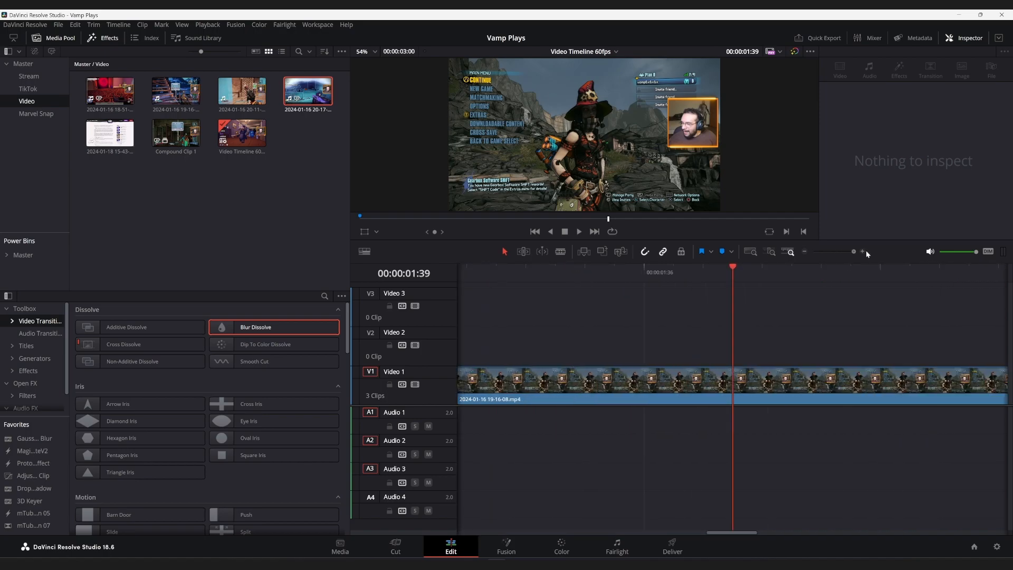
scroll(653, 346, left, 10)
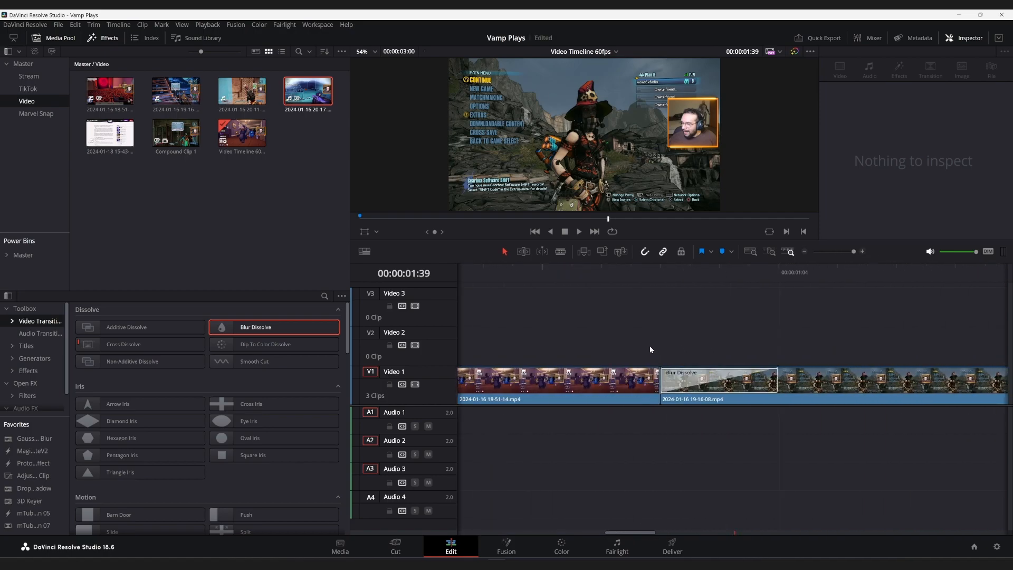
scroll(650, 349, left, 3)
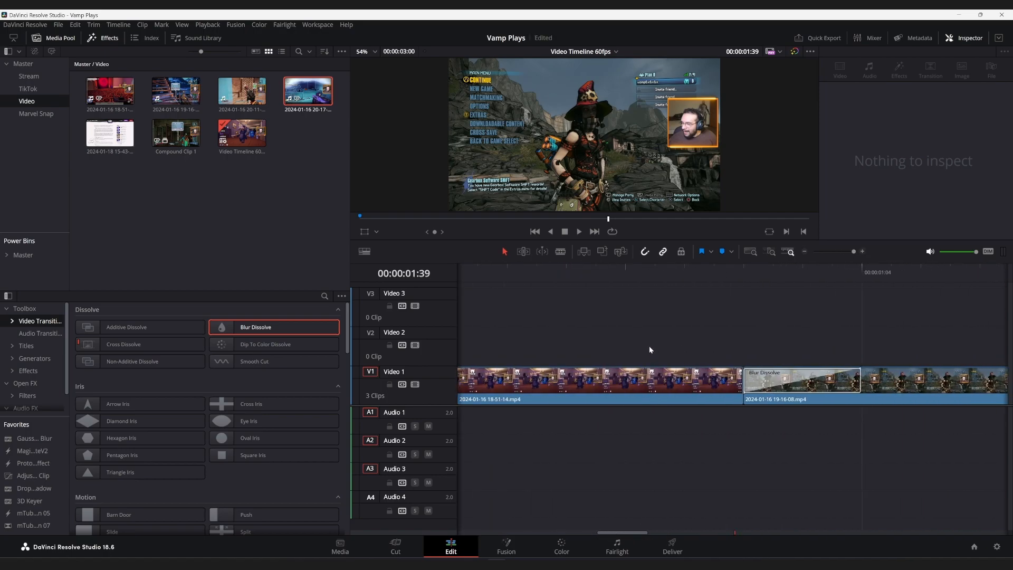
click(818, 384)
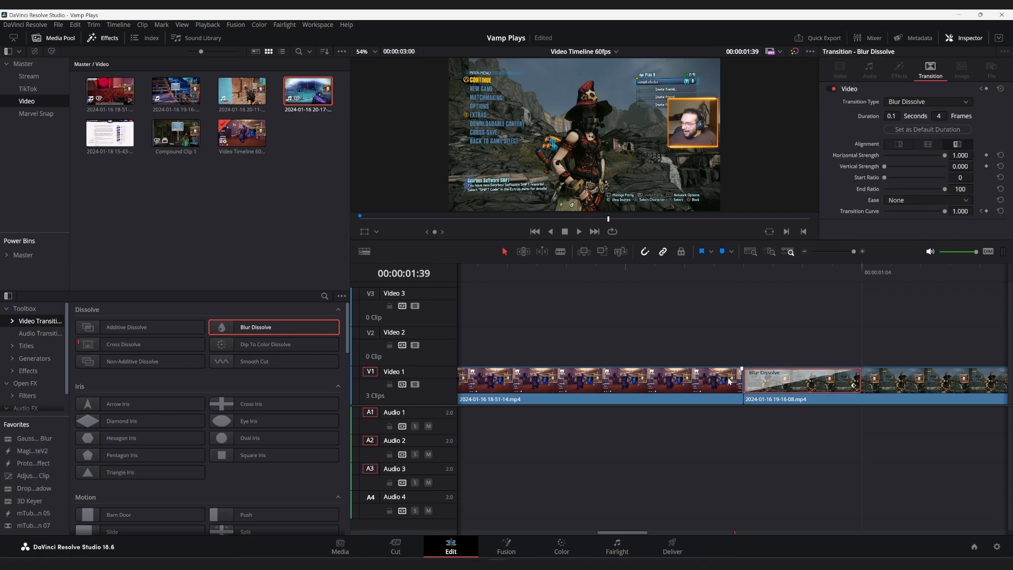
key(Up)
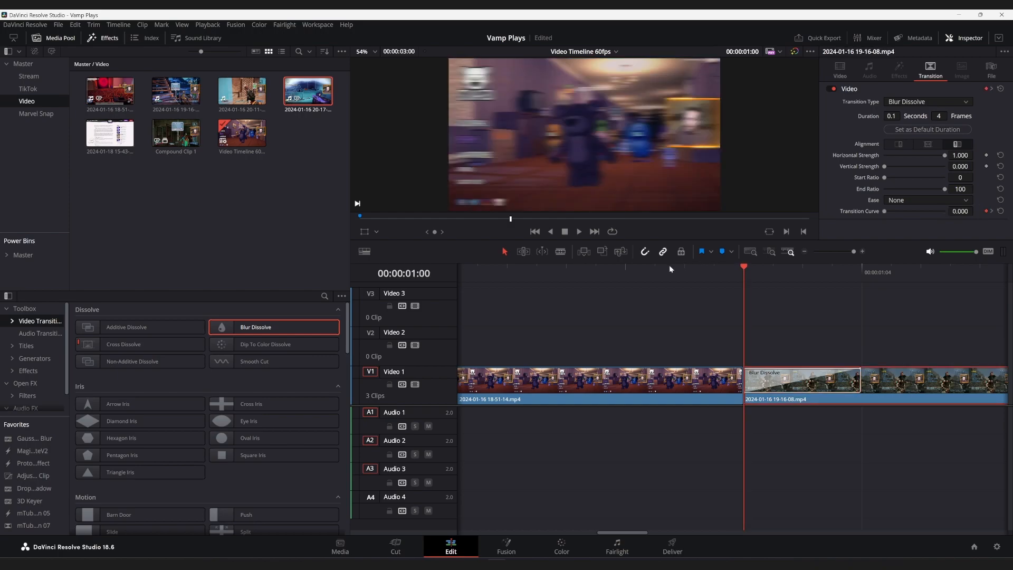
click(650, 267)
key(space)
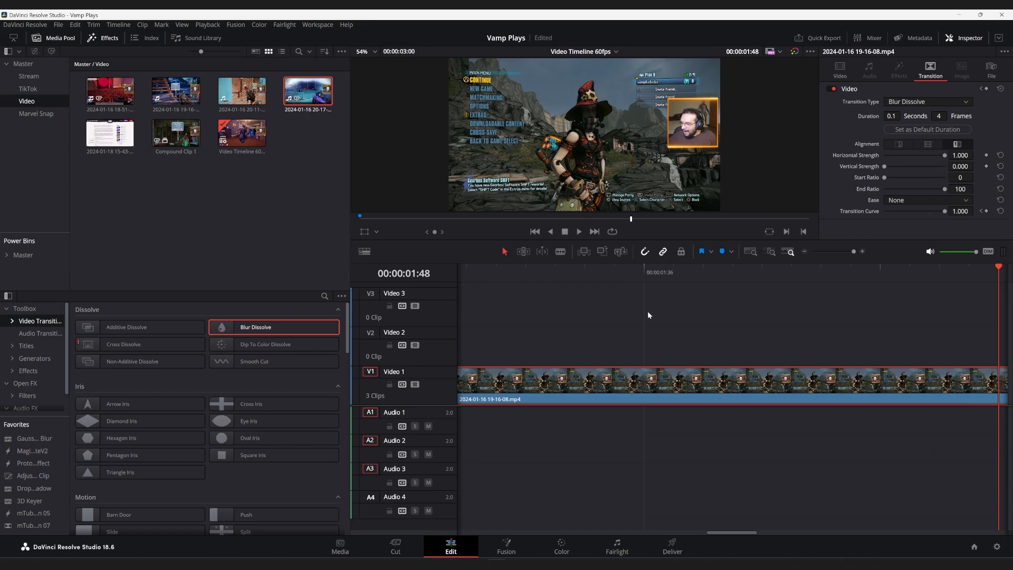
key(shift+z)
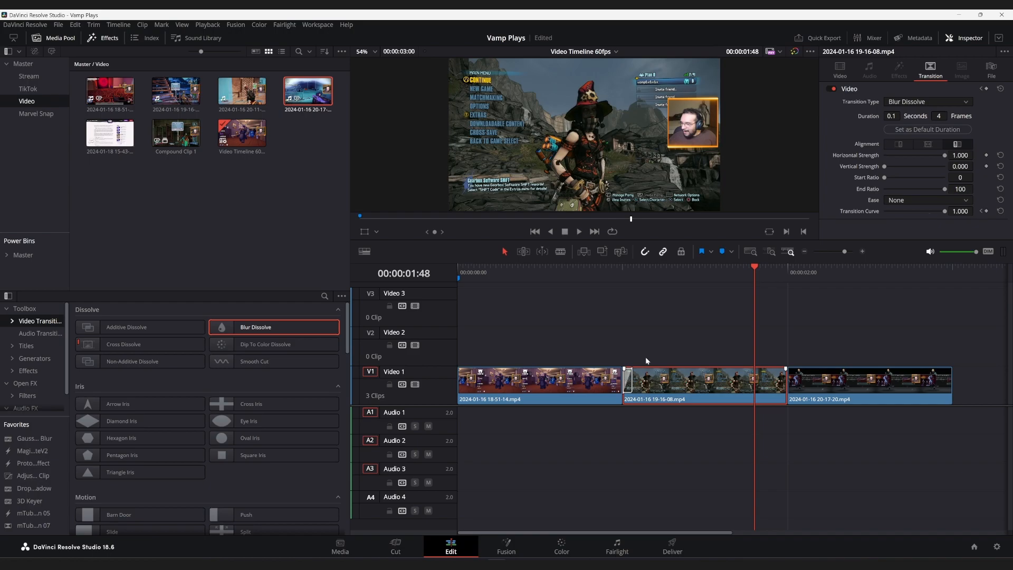
drag(836, 251, 848, 255)
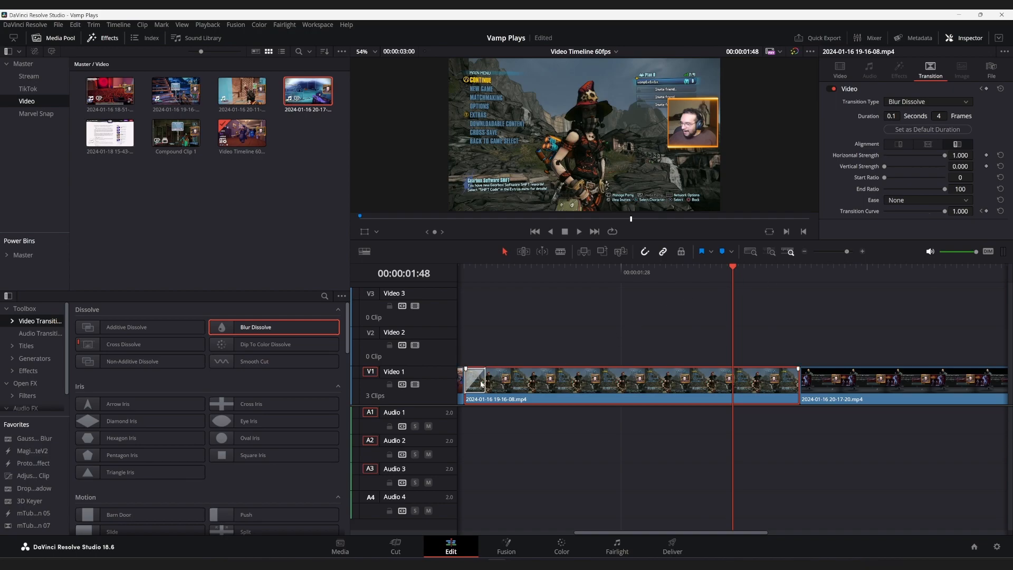
scroll(482, 388, left, 5)
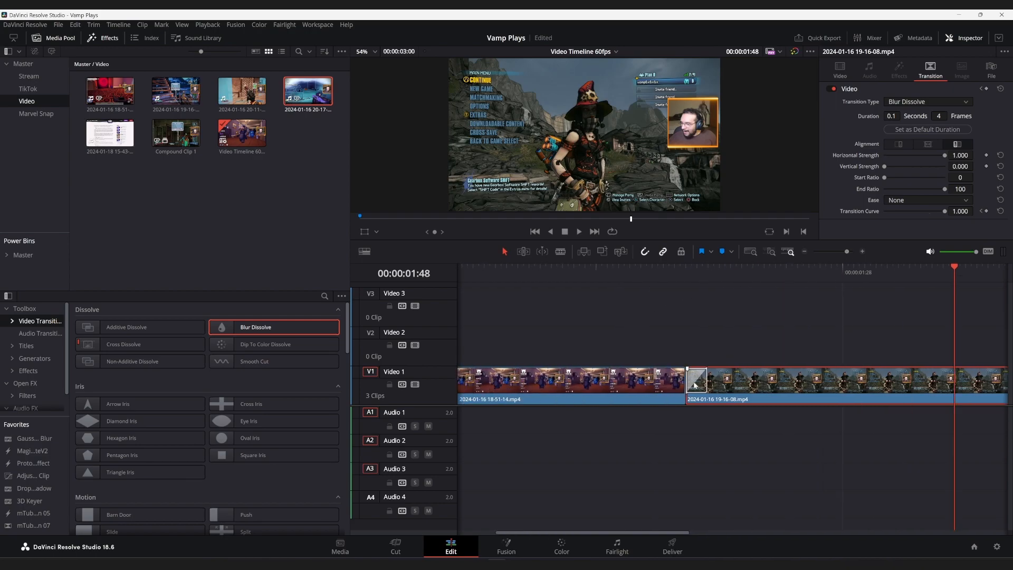
click(696, 384)
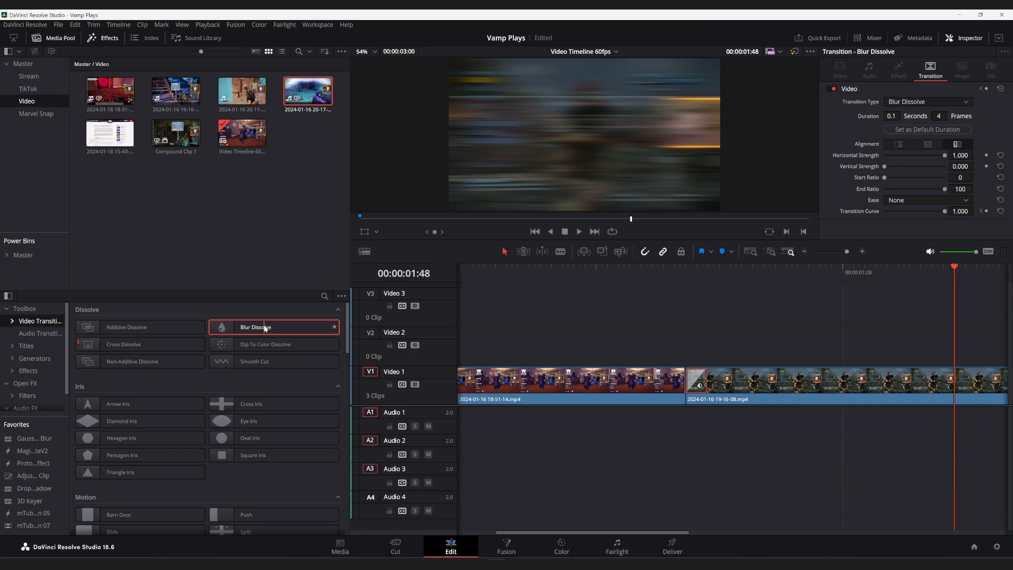
drag(265, 328, 245, 330)
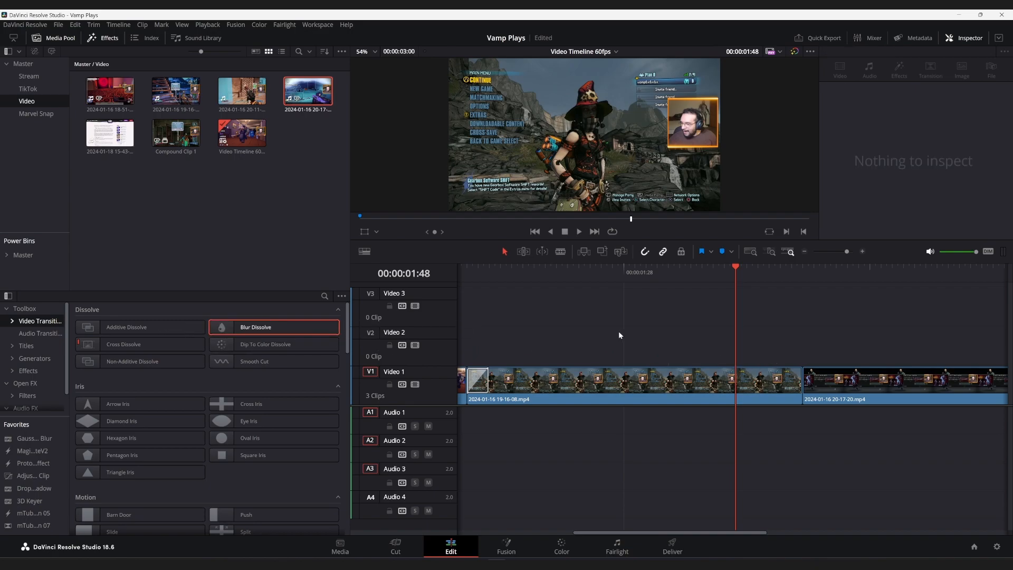
scroll(614, 332, left, 4)
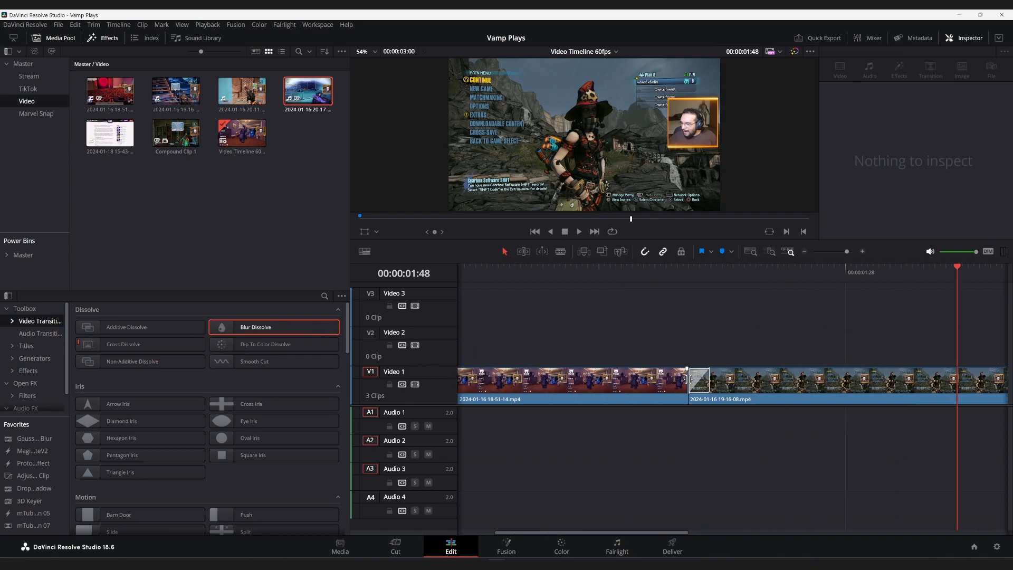
click(702, 382)
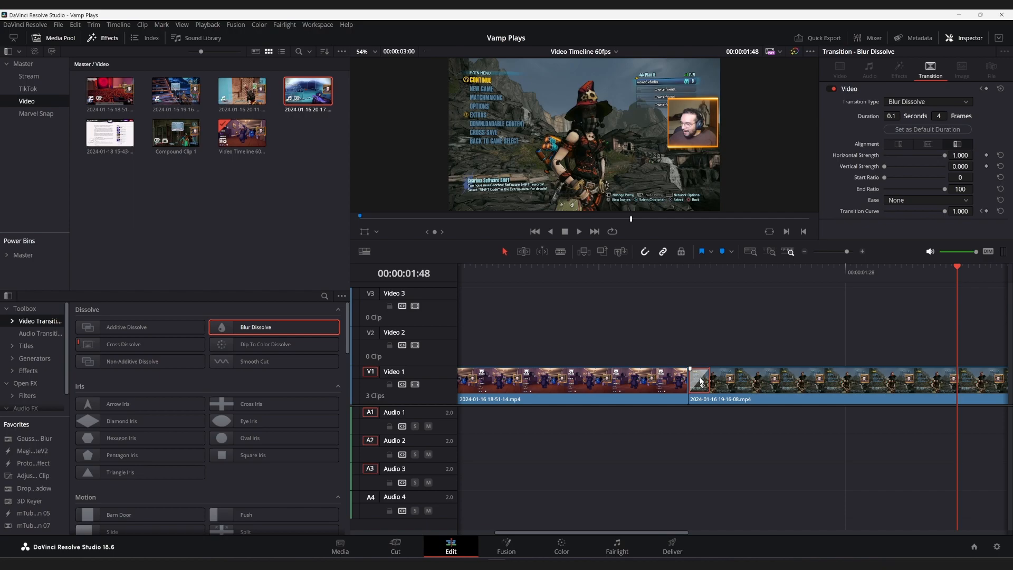
right_click(702, 382)
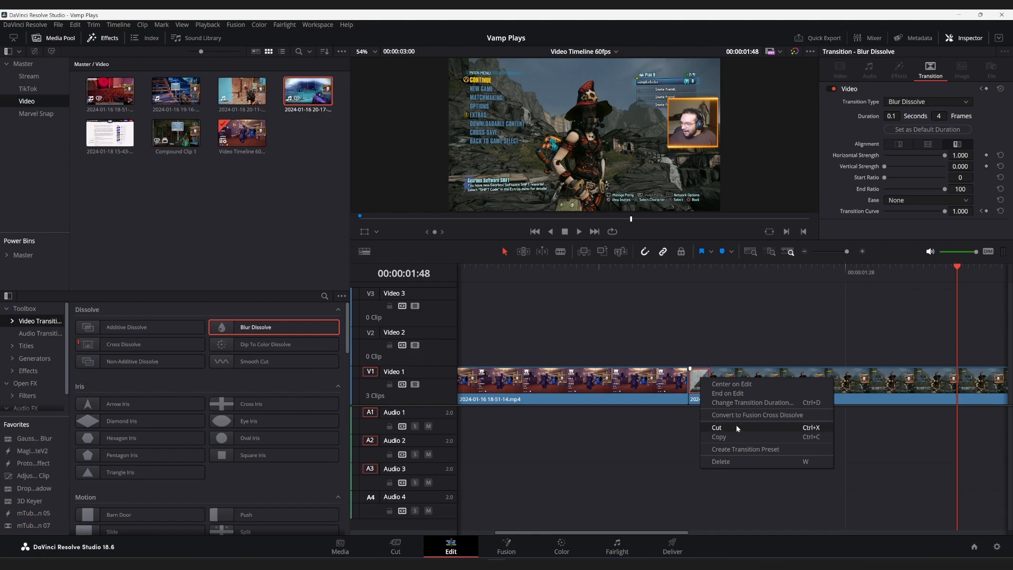
click(748, 450)
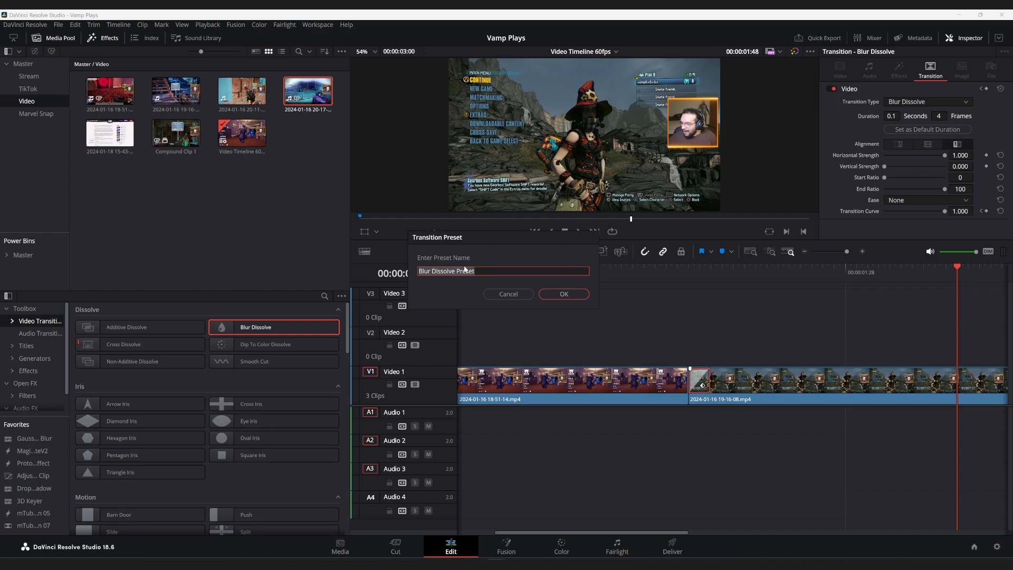
drag(455, 271, 411, 273)
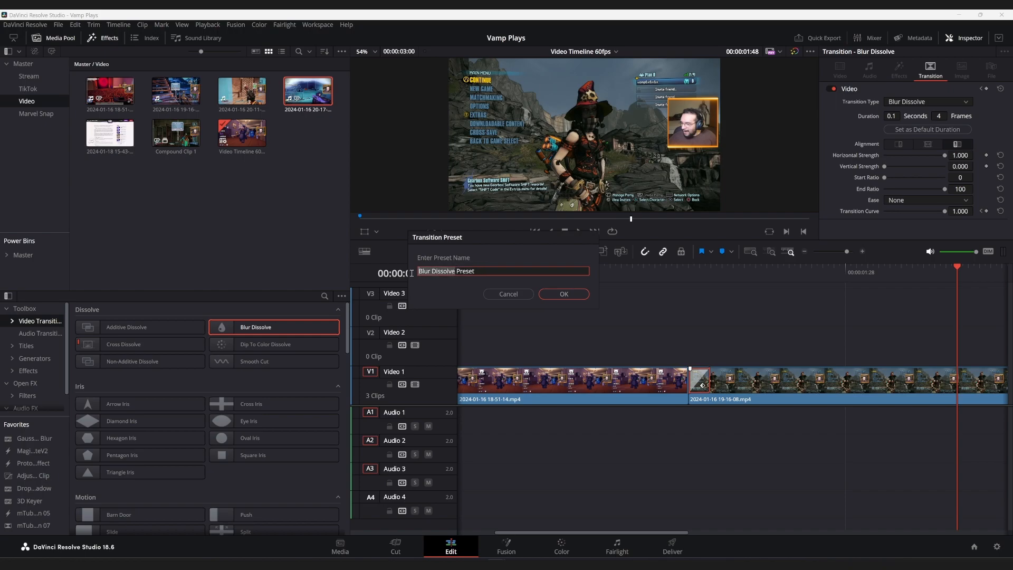
click(430, 270)
text(i)
text(Technically)
click(559, 293)
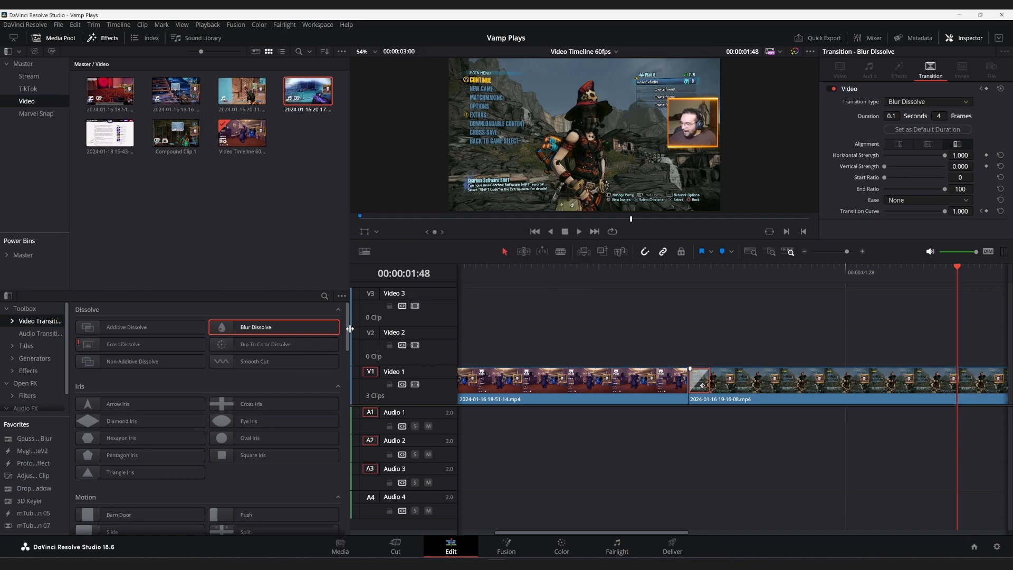
scroll(348, 332, down, 1)
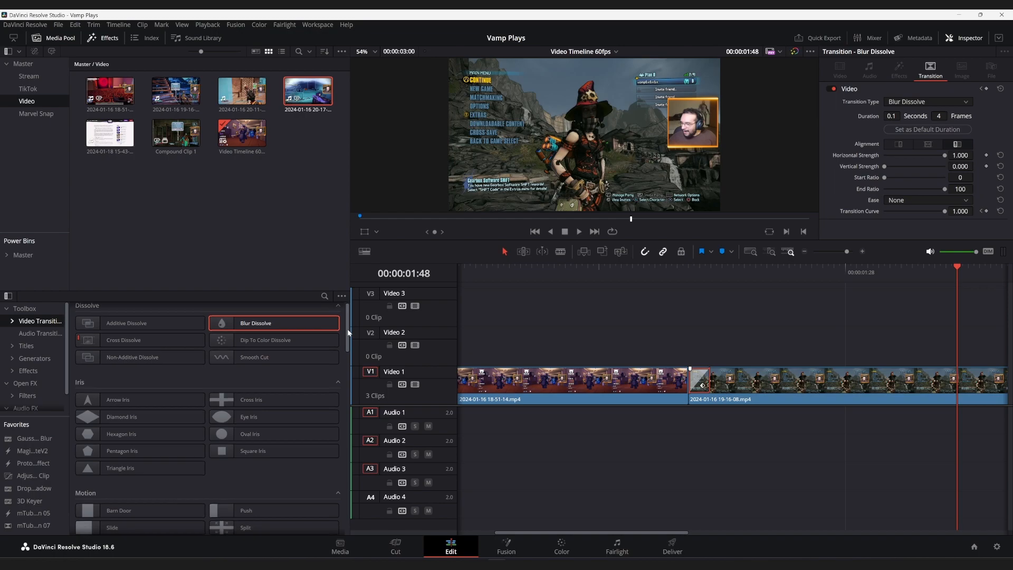
drag(348, 332, 338, 379)
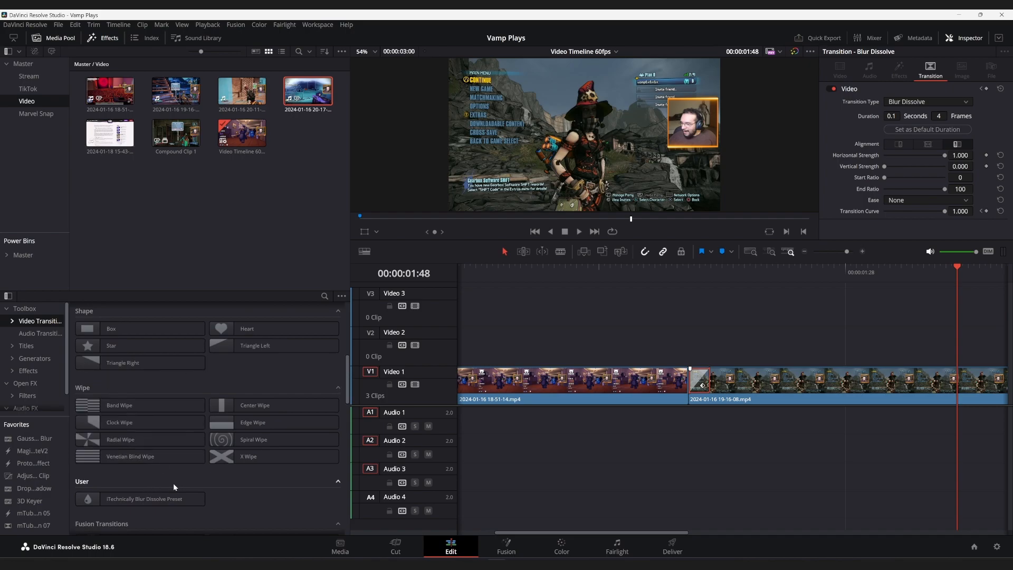
click(139, 500)
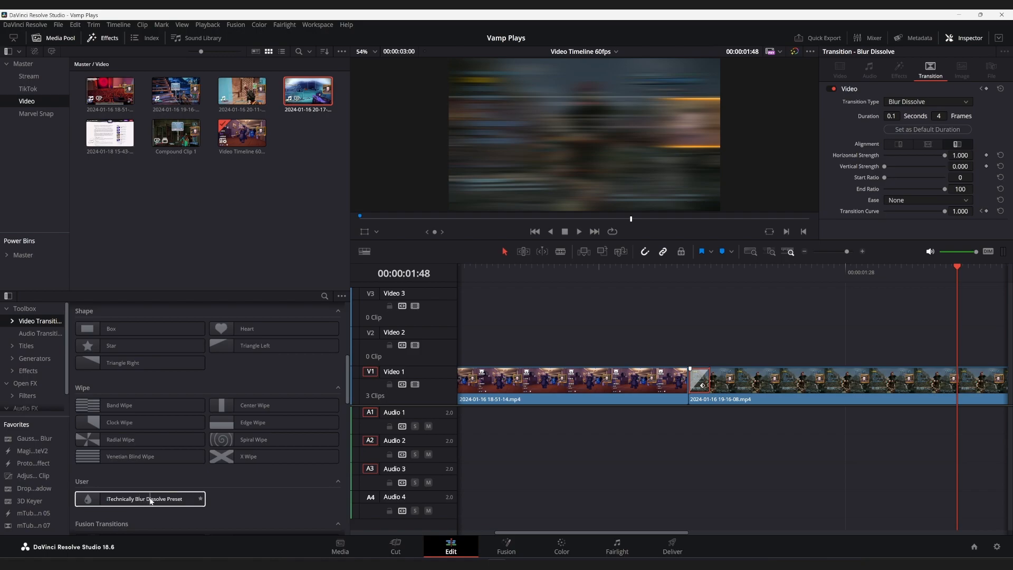
drag(151, 500, 892, 380)
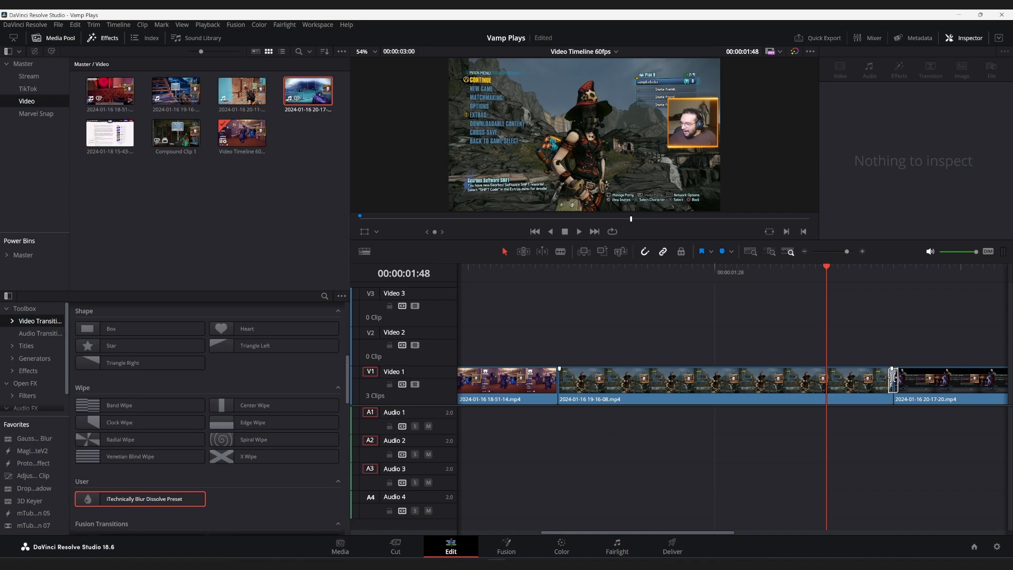
drag(847, 255, 851, 252)
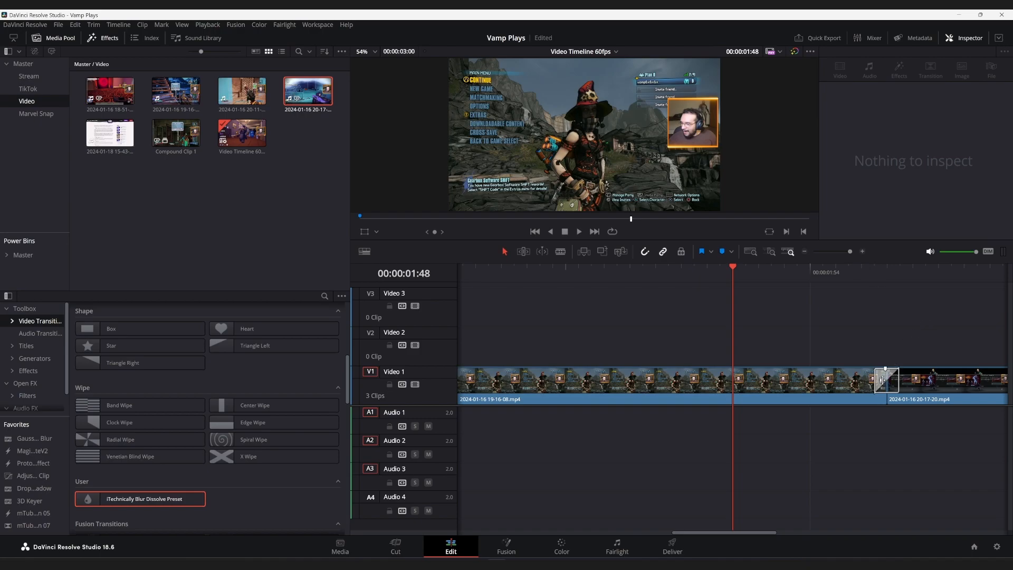
click(881, 380)
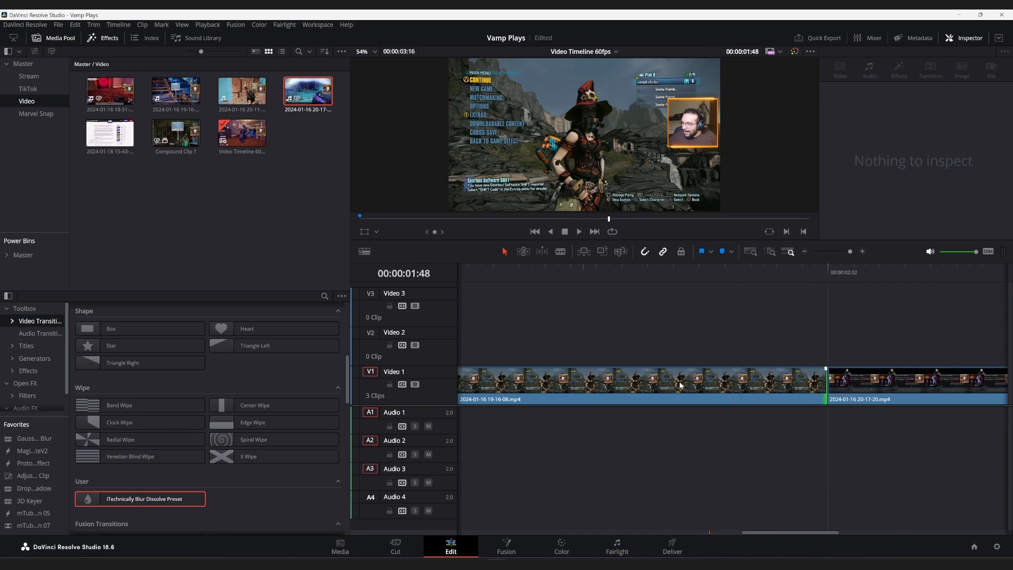
- Save the project and apply the iTechnically Blur Dissolve Preset centered on the cut between the second and third clips on Video 1
key(ctrl+s)
scroll(678, 385, left, 5)
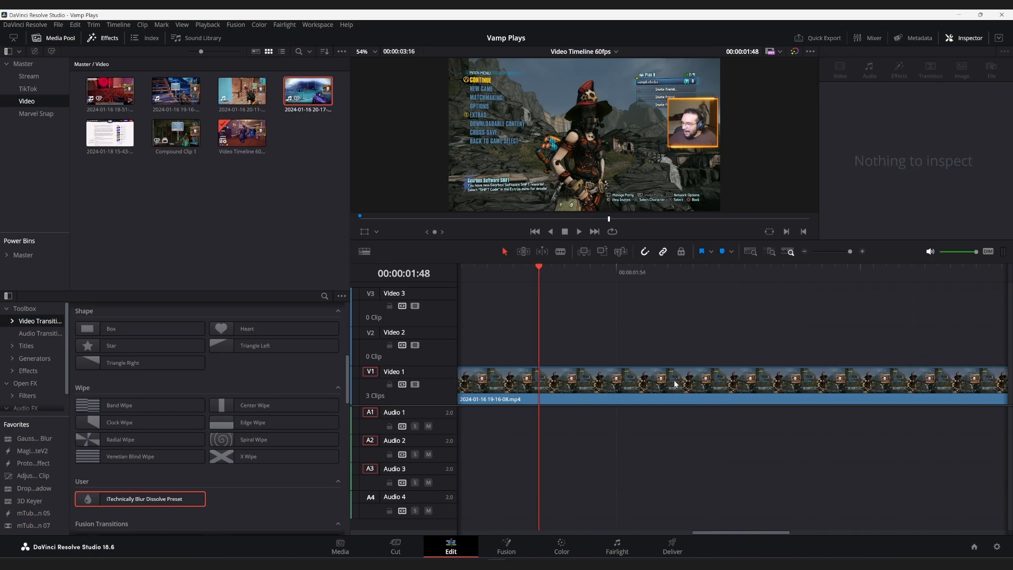
scroll(671, 383, right, 6)
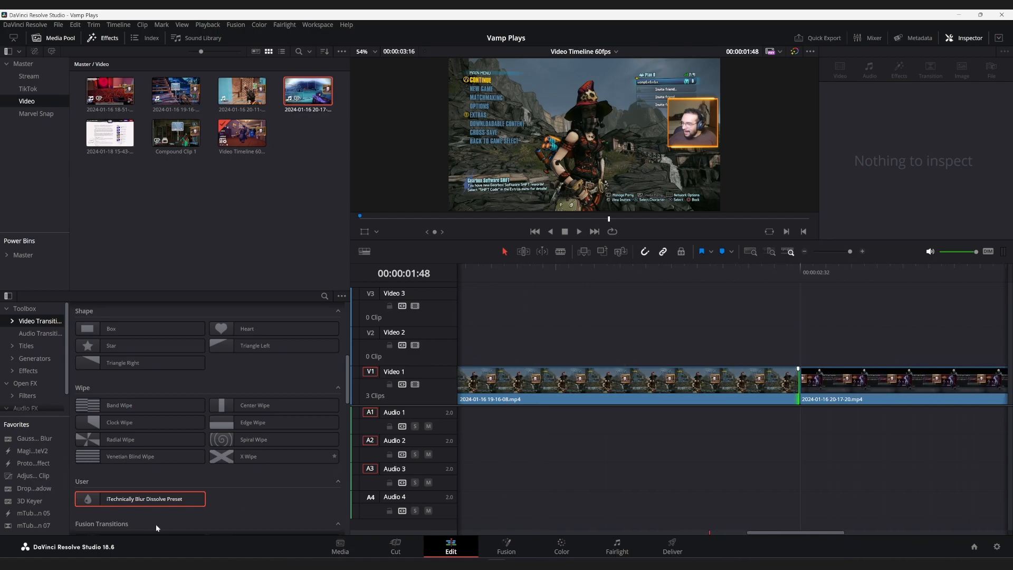
drag(131, 499, 820, 380)
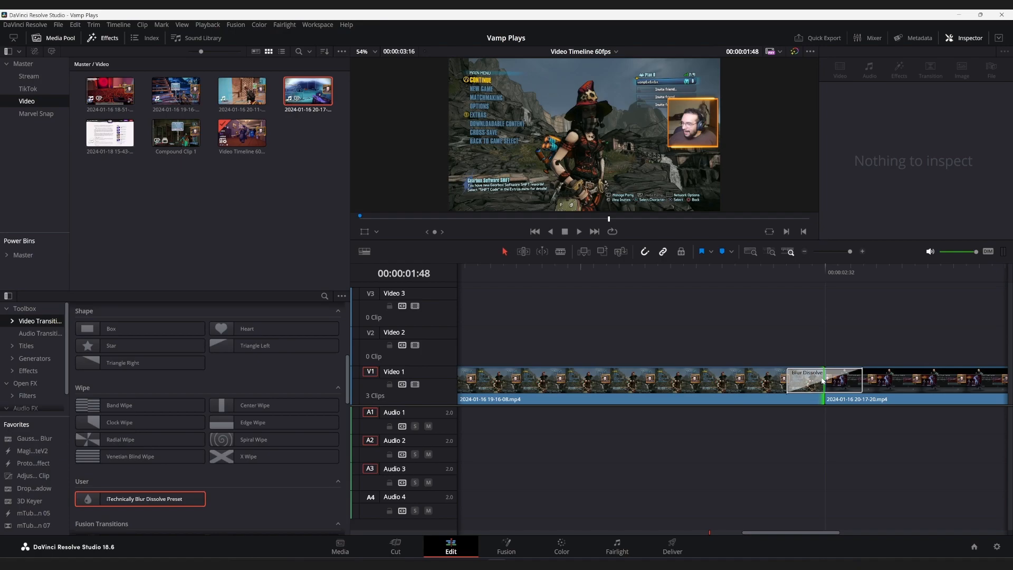
scroll(751, 386, right, 2)
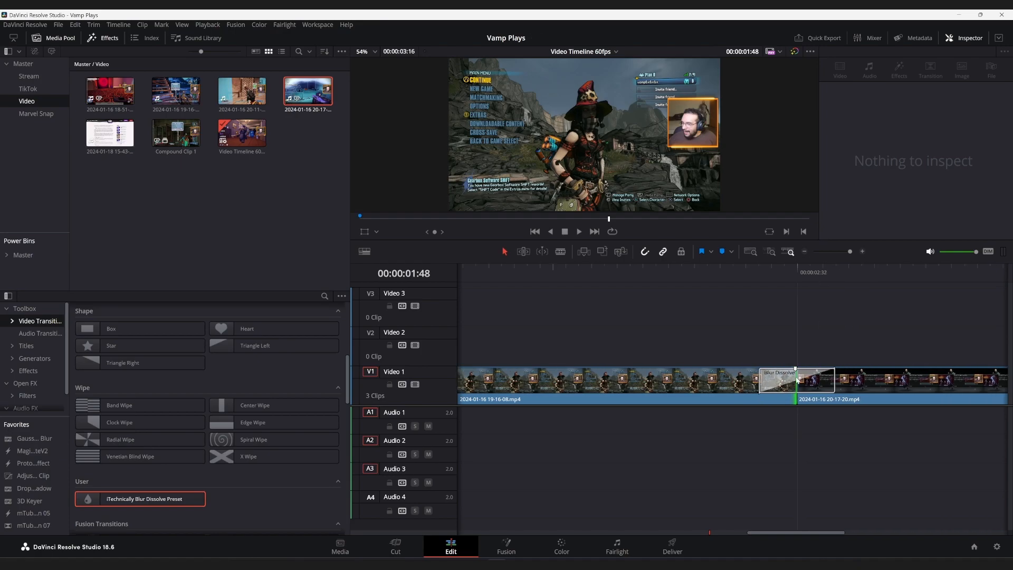
click(742, 387)
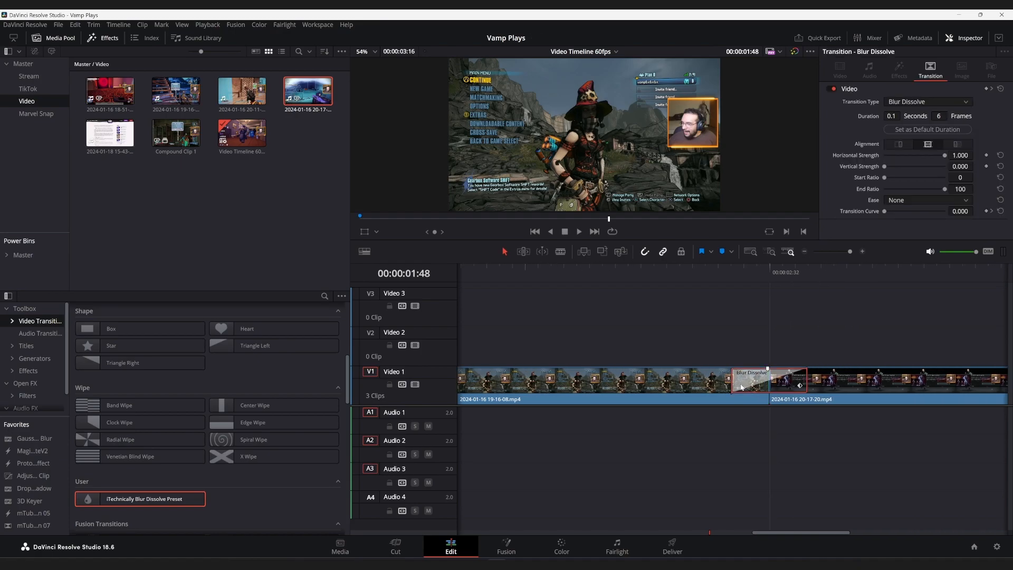
scroll(733, 388, left, 10)
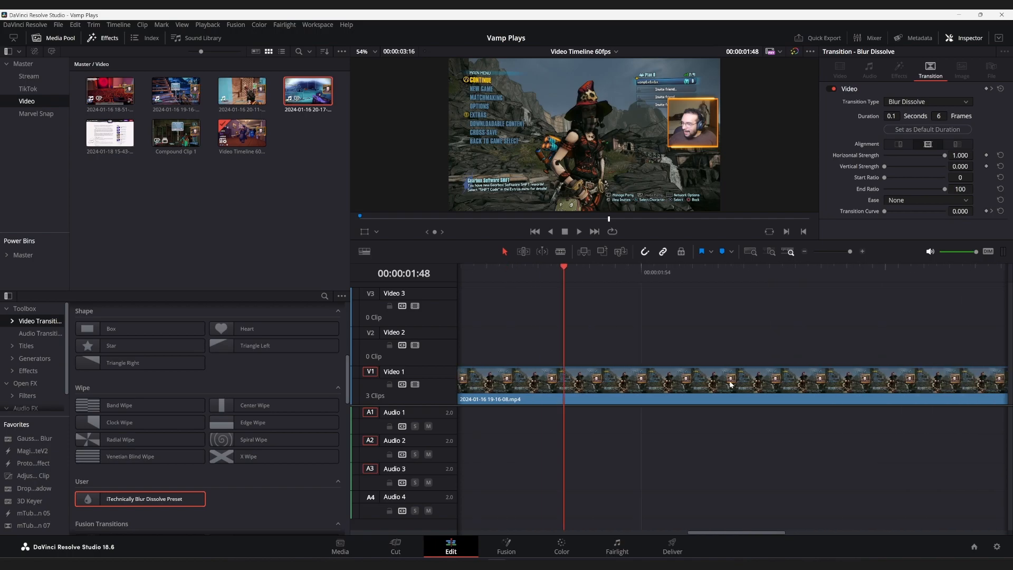
scroll(731, 388, left, 10)
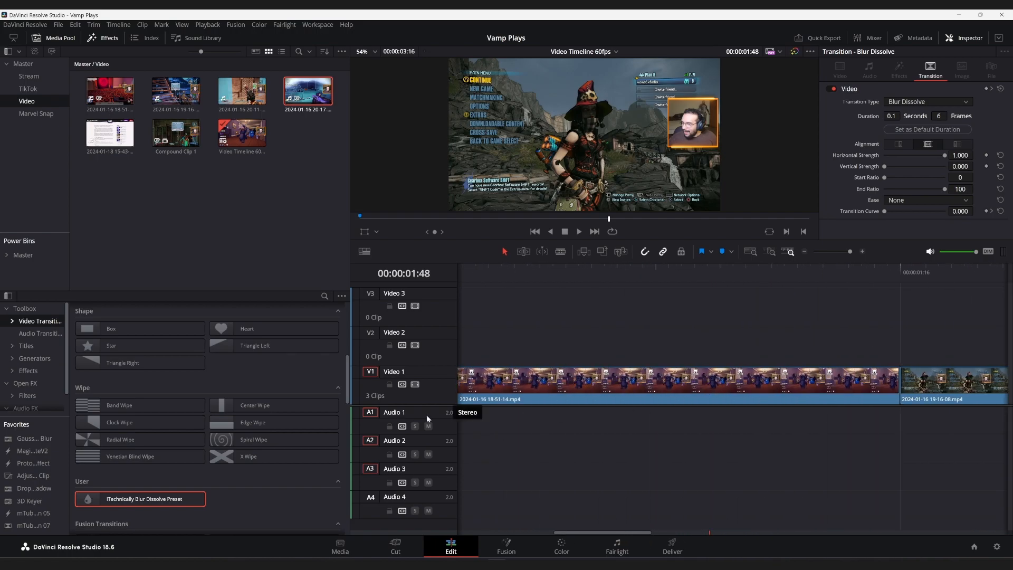
drag(140, 500, 806, 368)
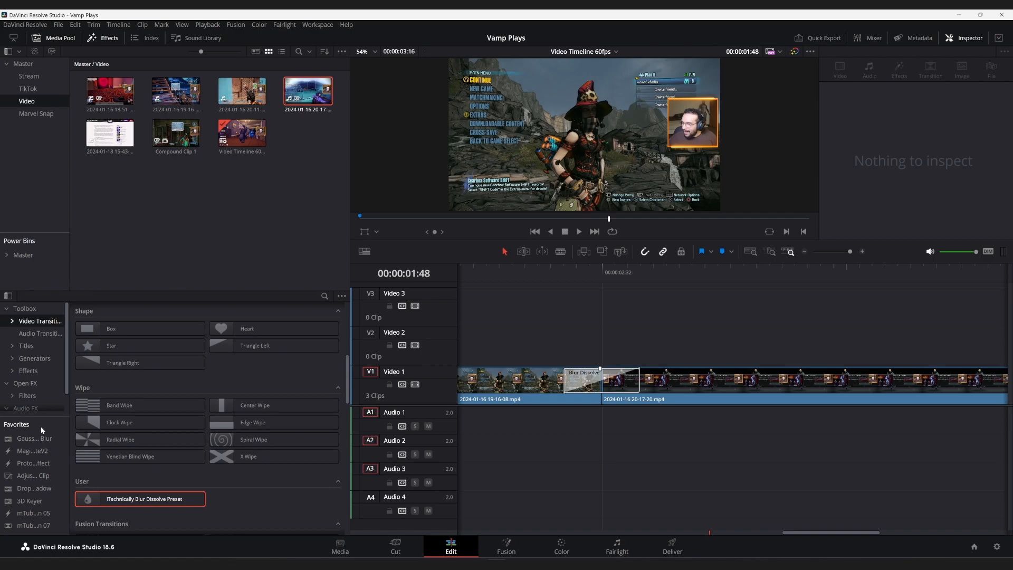
- Show the Toolbox effects and try adding the Binoculars effect to the favorites, removing it again each time
click(31, 372)
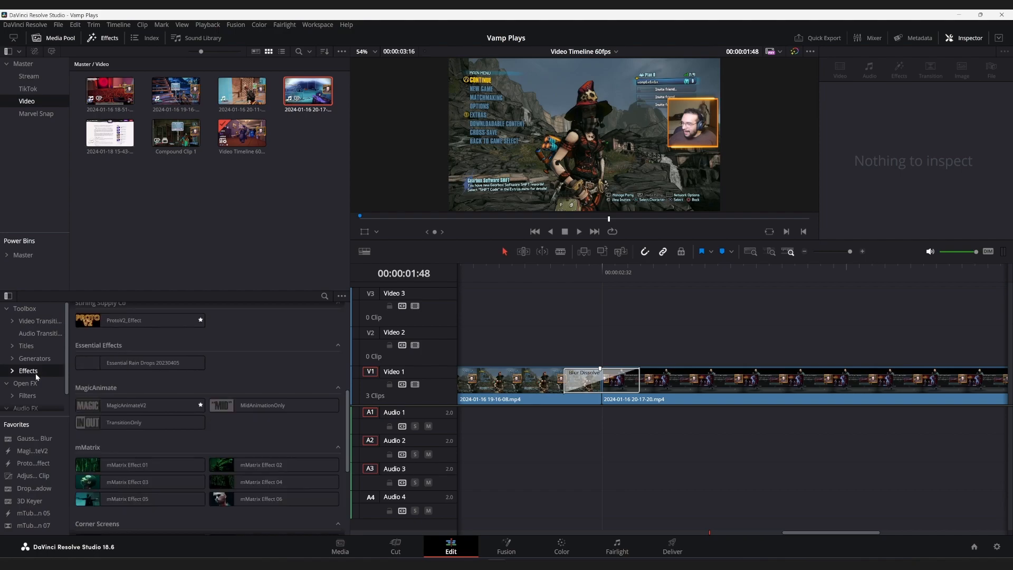
scroll(257, 422, up, 5)
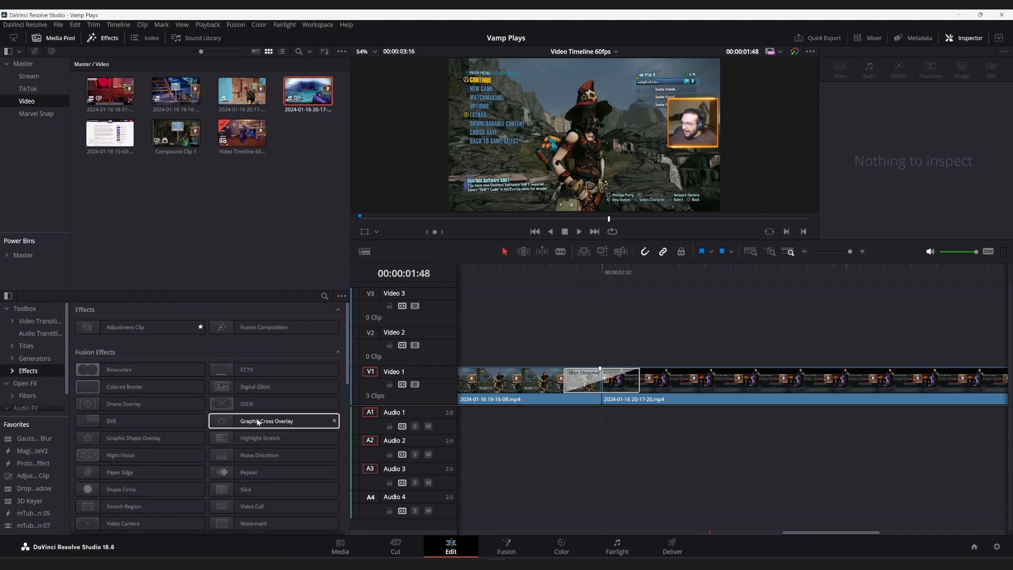
click(201, 371)
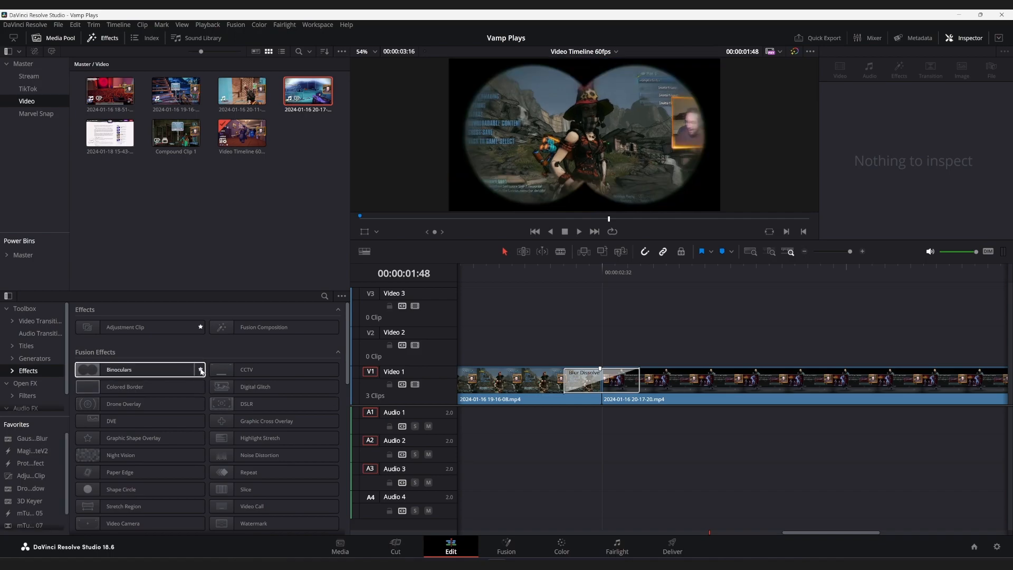
click(200, 371)
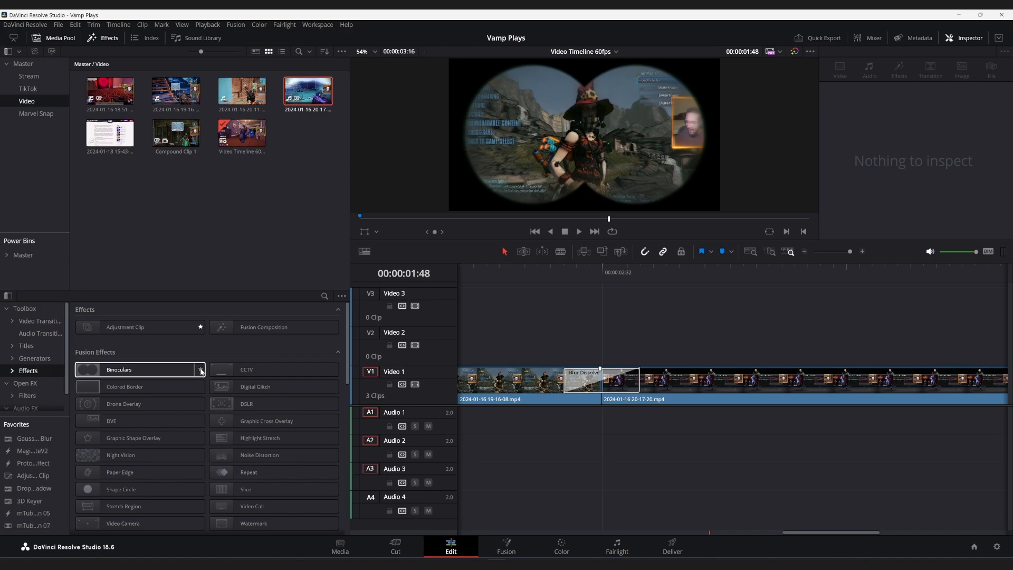
click(201, 371)
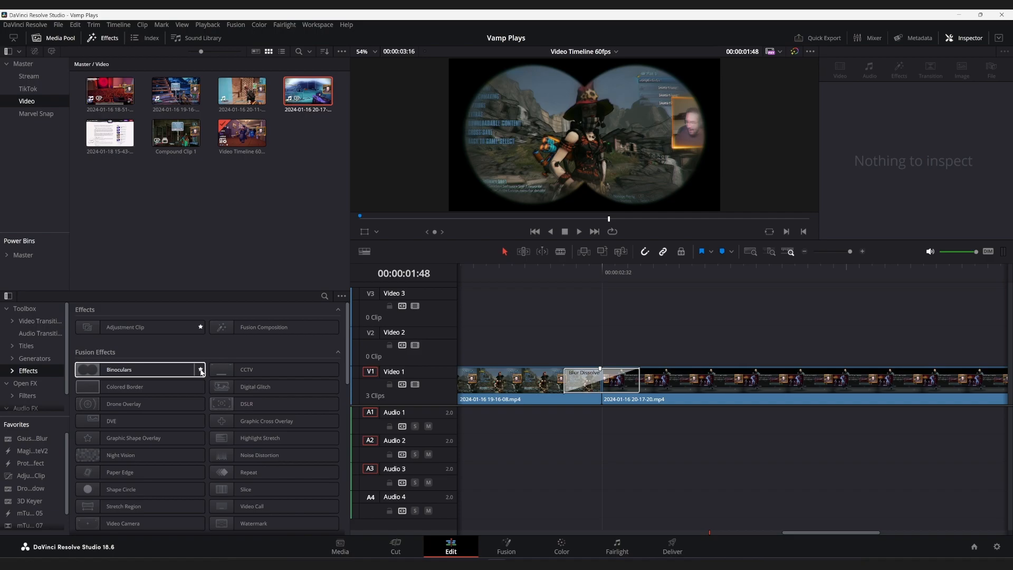
click(201, 372)
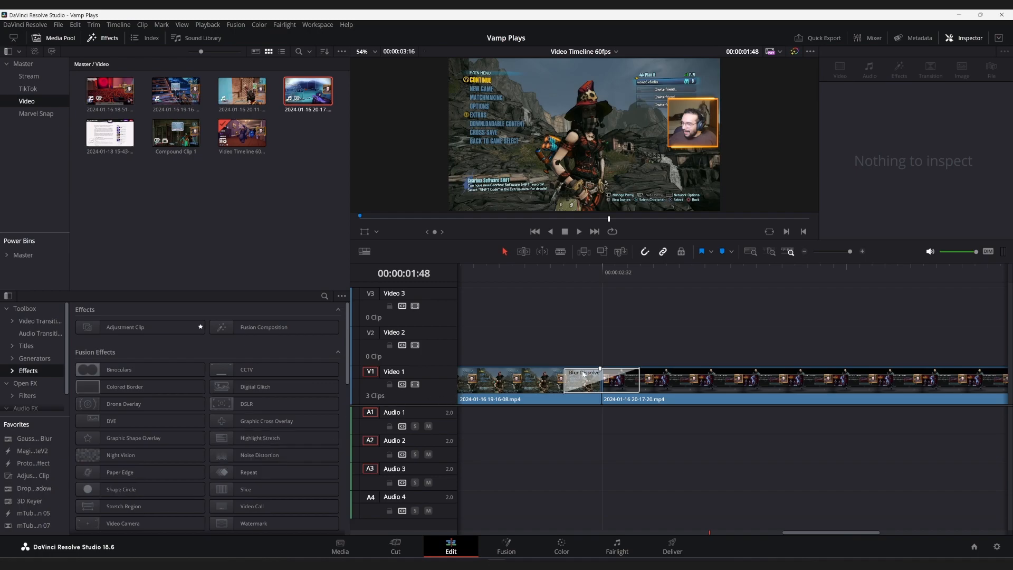
click(577, 384)
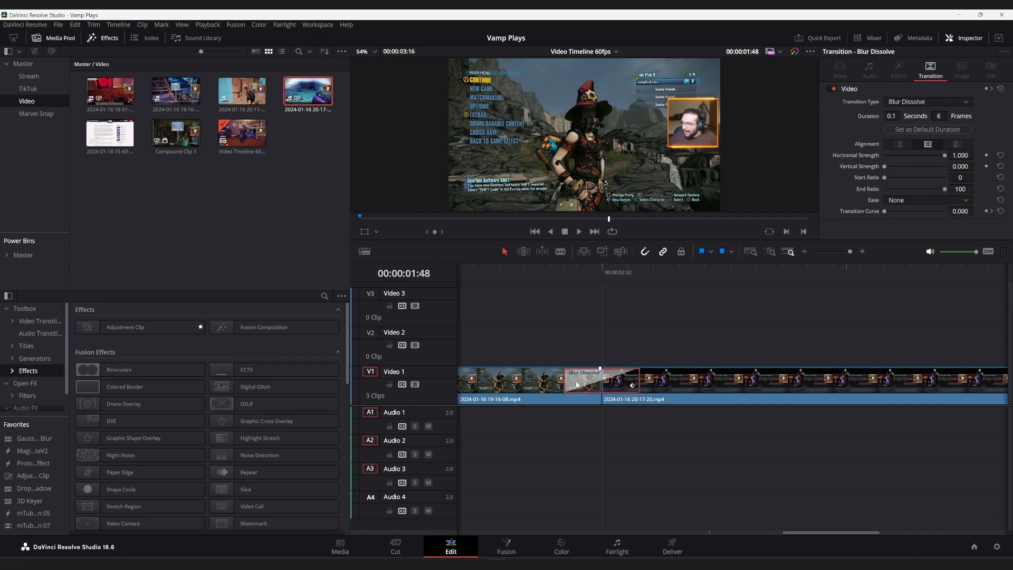
key(Delete)
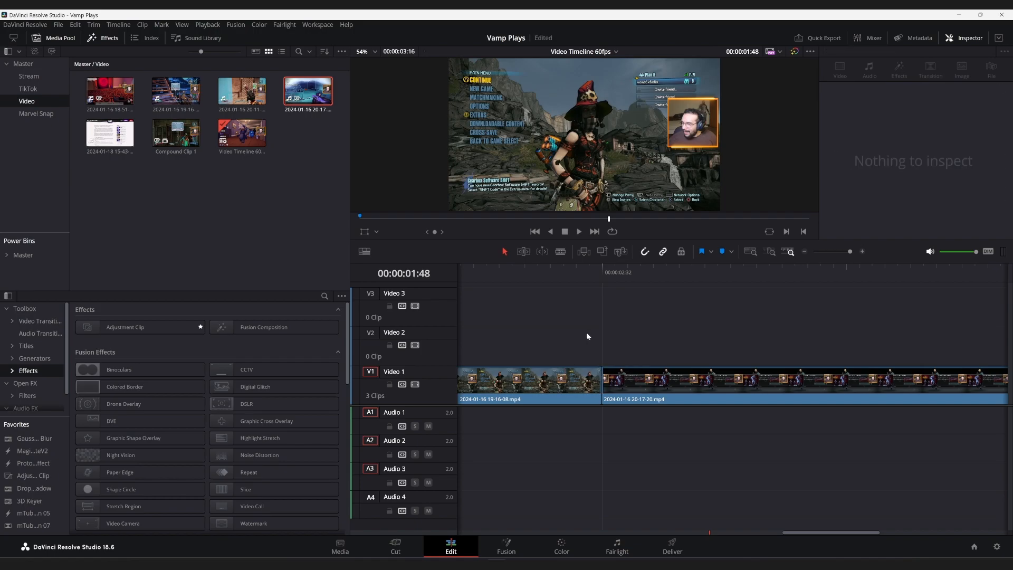
click(580, 384)
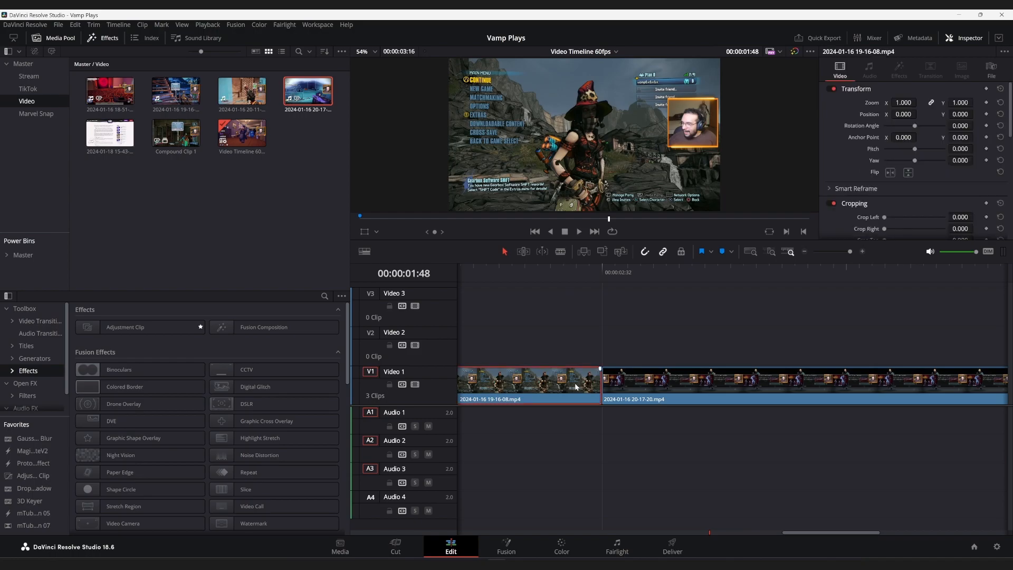
drag(576, 383, 885, 326)
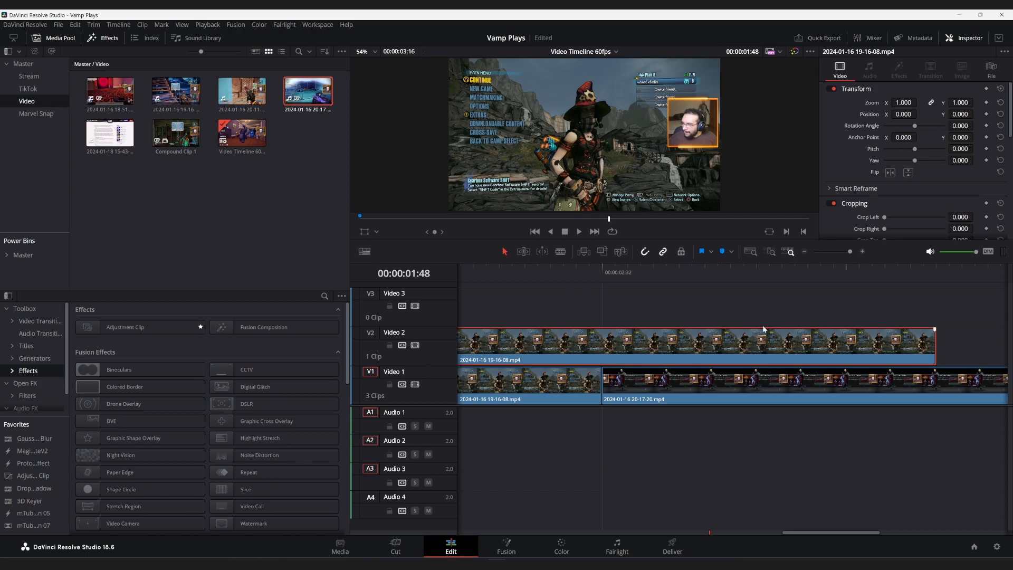
- Scale the duplicated clip on Video 2 to a zoom of 0.810 and flip it horizontally, viewing it at 00:00:02:39
drag(906, 103, 894, 102)
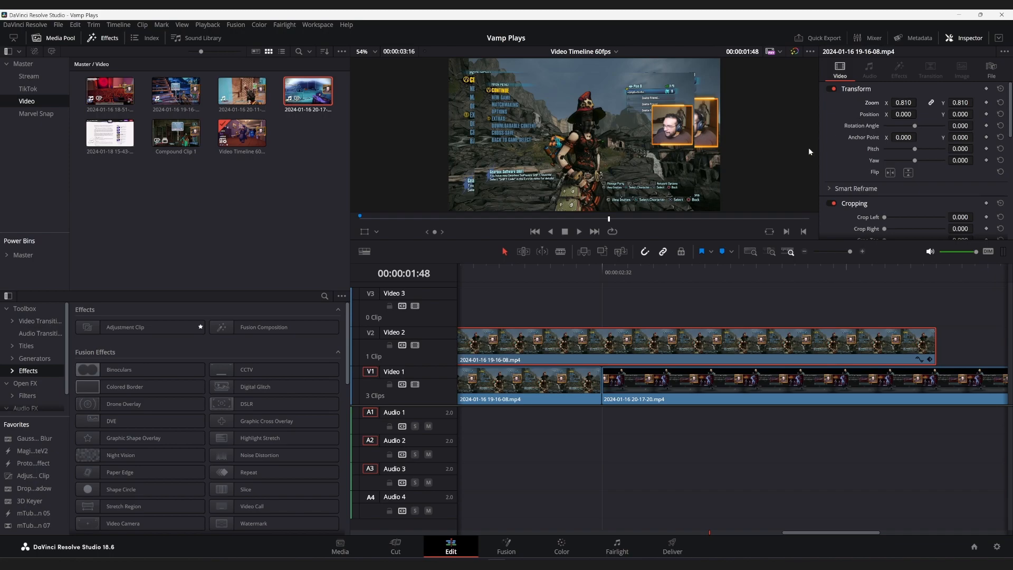
click(692, 273)
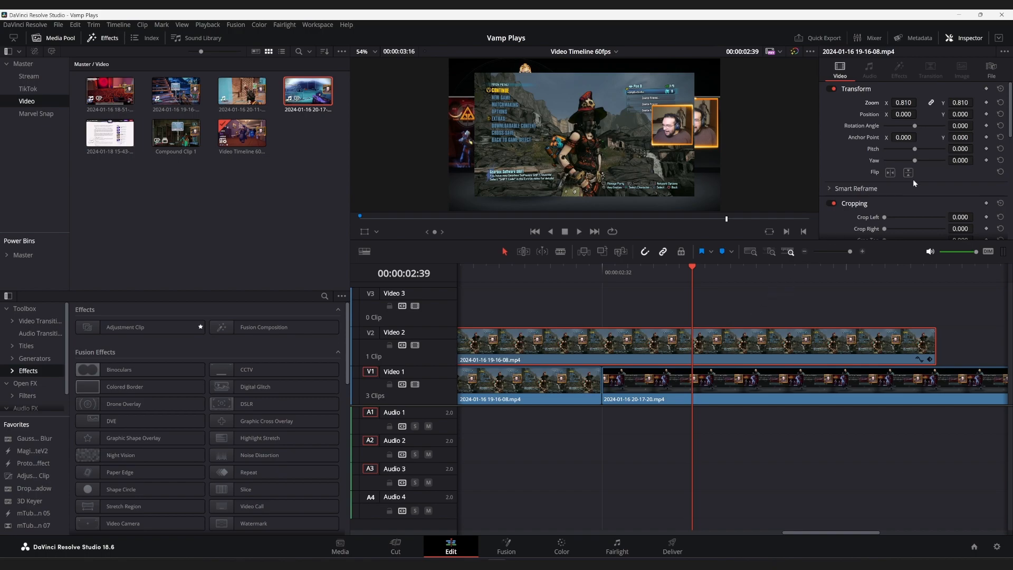
click(890, 173)
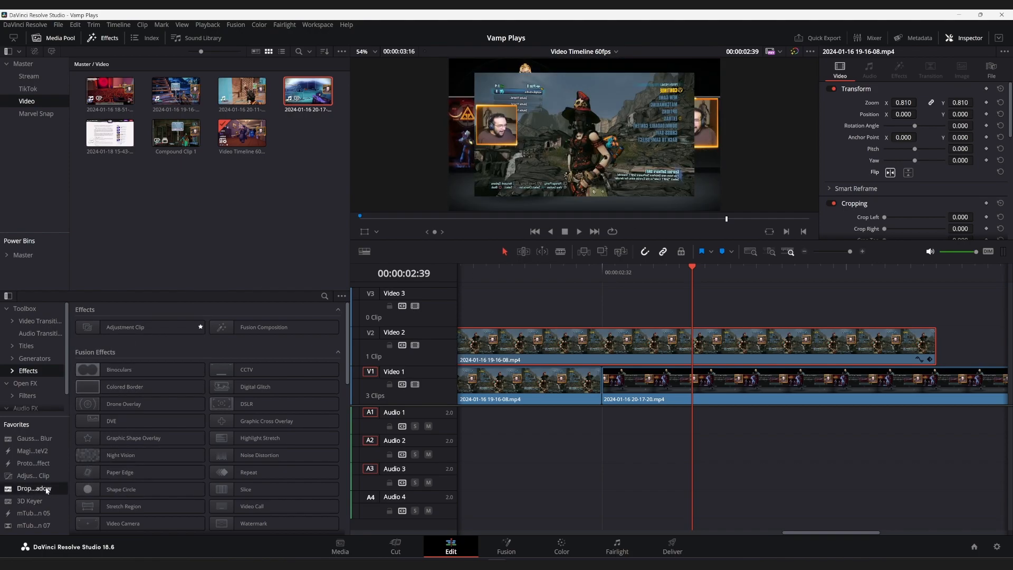
- Apply the favorite Drop Shadow effect to the duplicated clip on Video 2 and search the Open FX effects for "drop"
drag(49, 490, 699, 338)
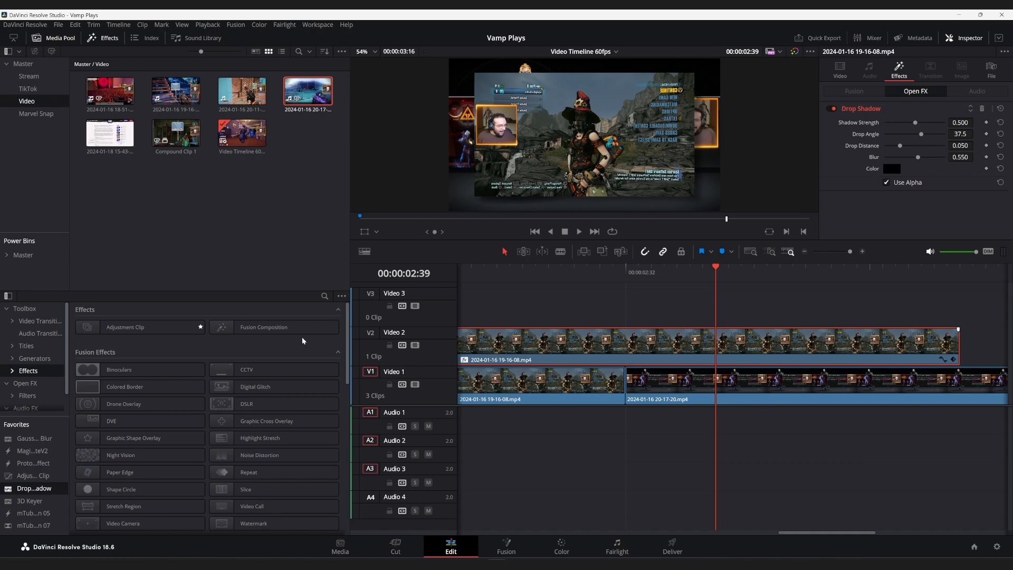
click(324, 295)
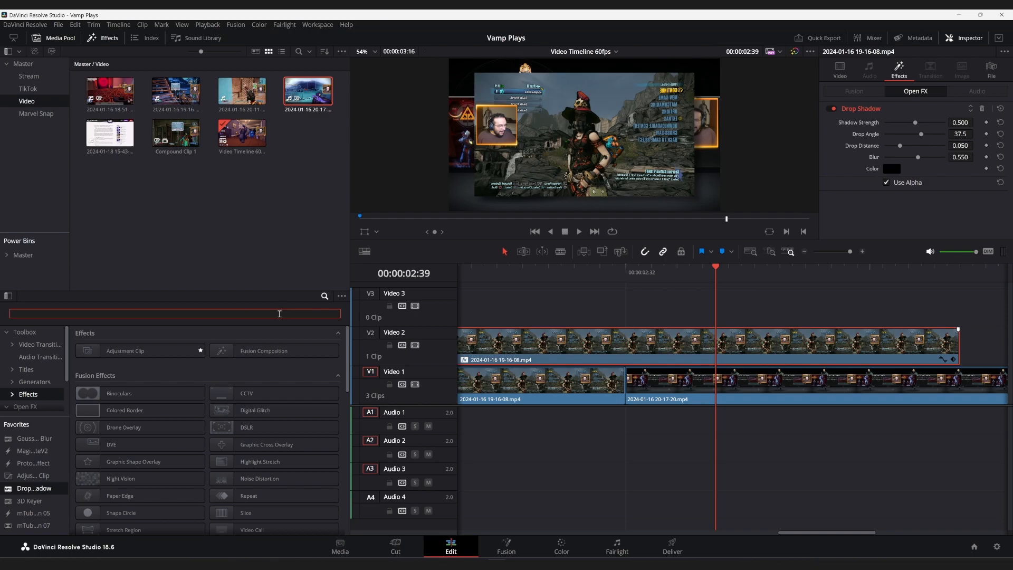
text(drop)
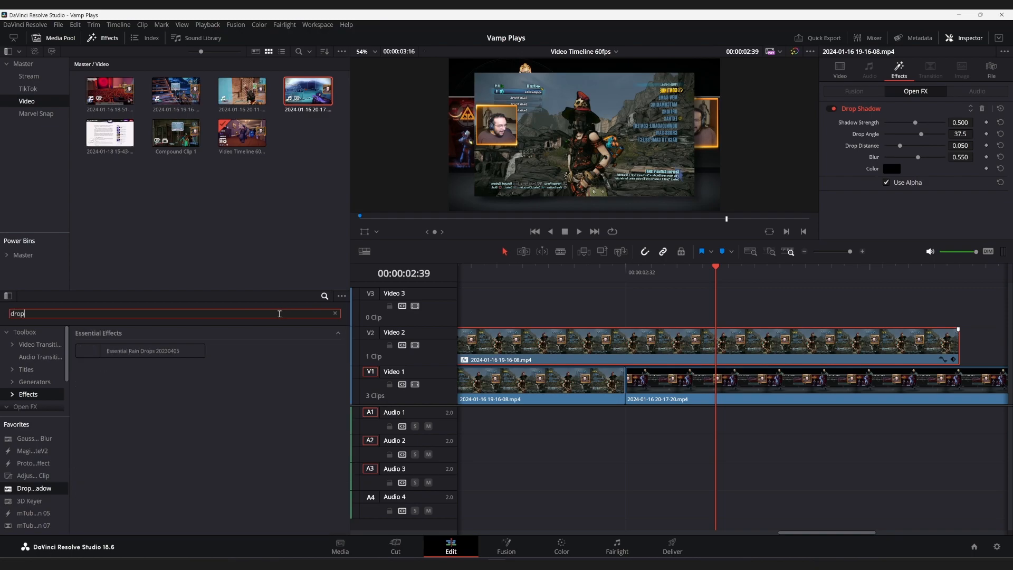
click(44, 408)
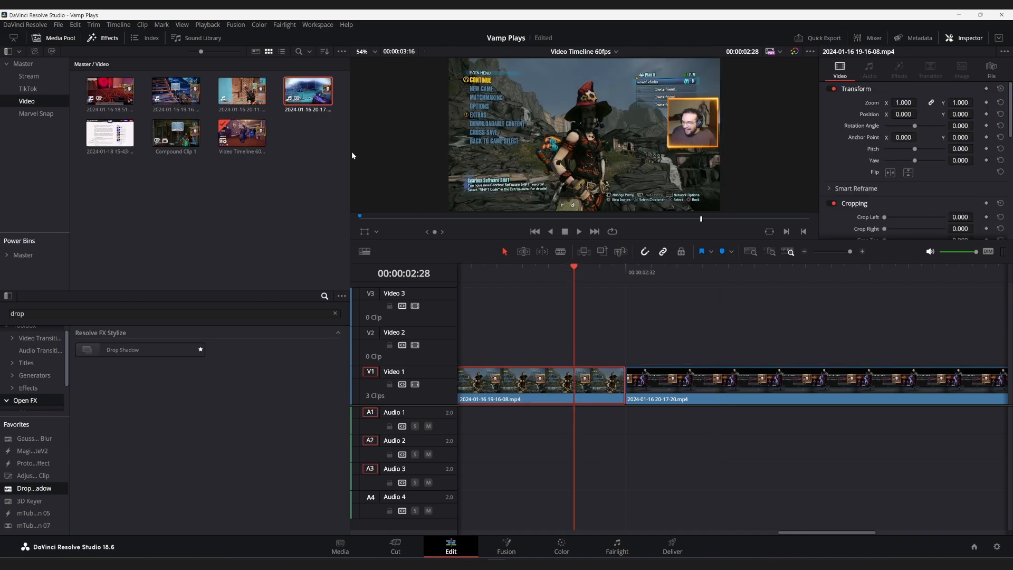
- Enlarge the Power Bins section of the media pool and expand its Master bin to list the sub-bins
click(33, 243)
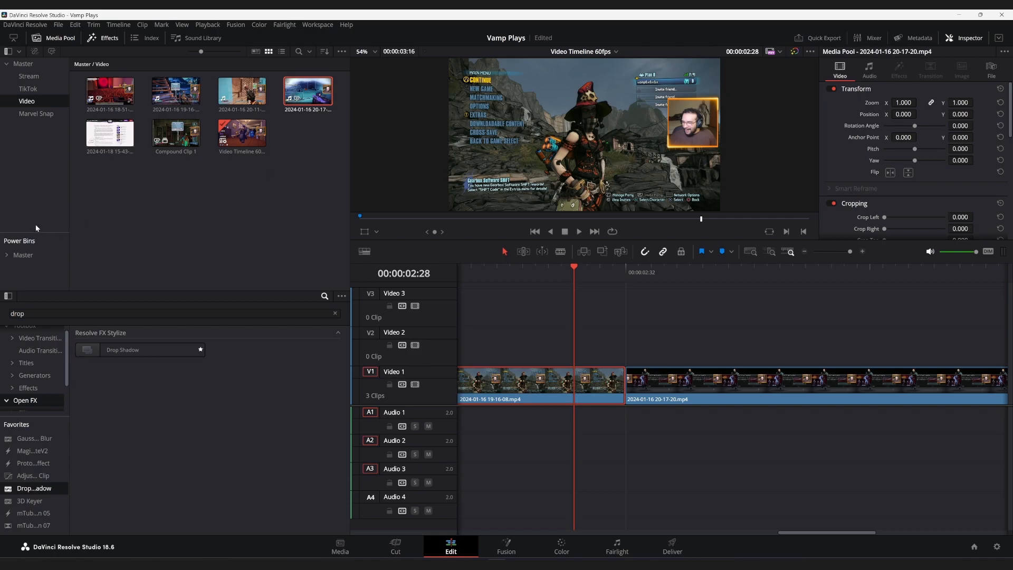
drag(38, 232, 41, 177)
click(59, 25)
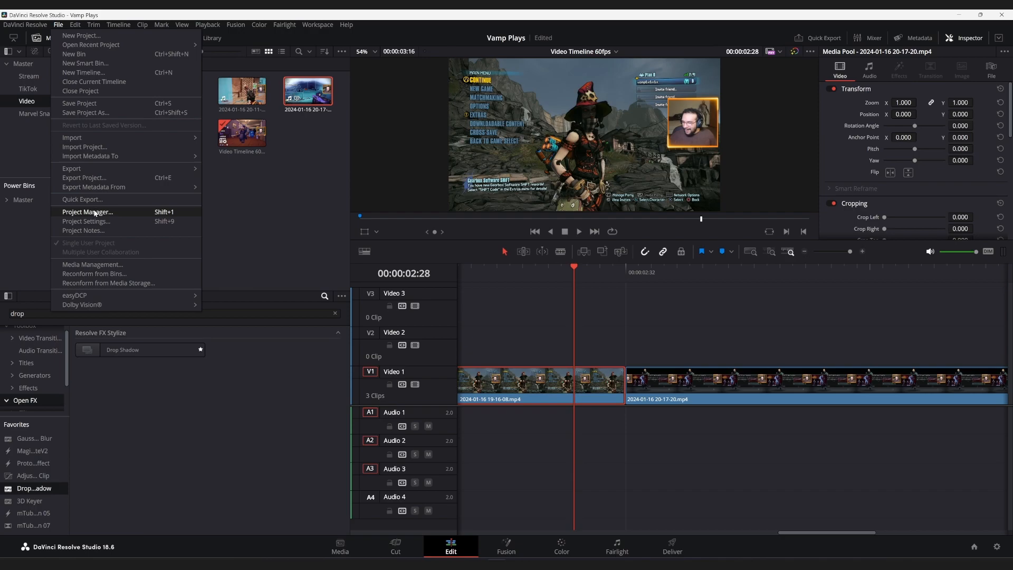
click(247, 208)
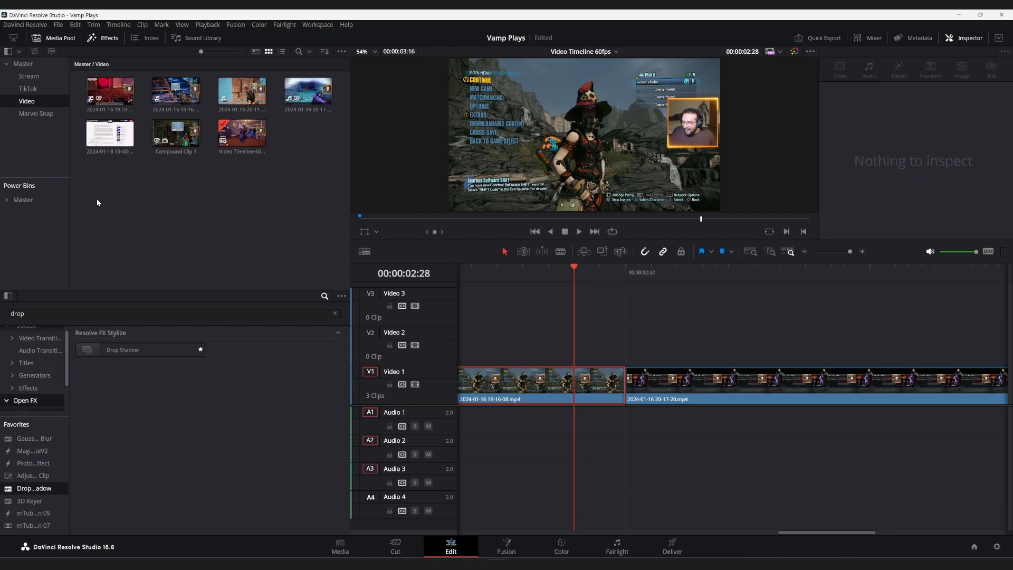
click(8, 201)
click(7, 200)
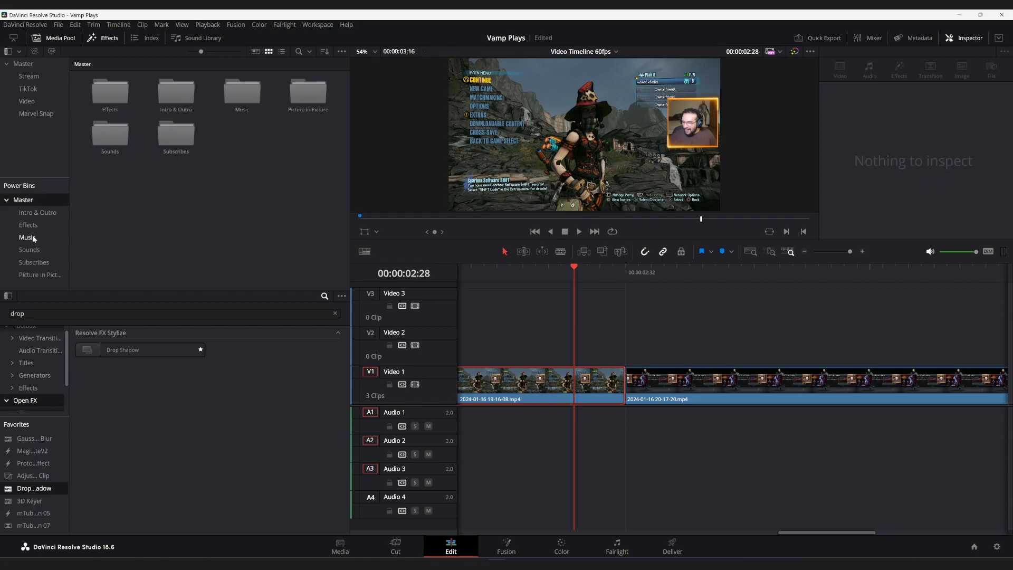
- View the contents of the Intro & Outro power bin, and collapse and re-expand the Master power bin
right_click(39, 282)
click(124, 239)
click(53, 214)
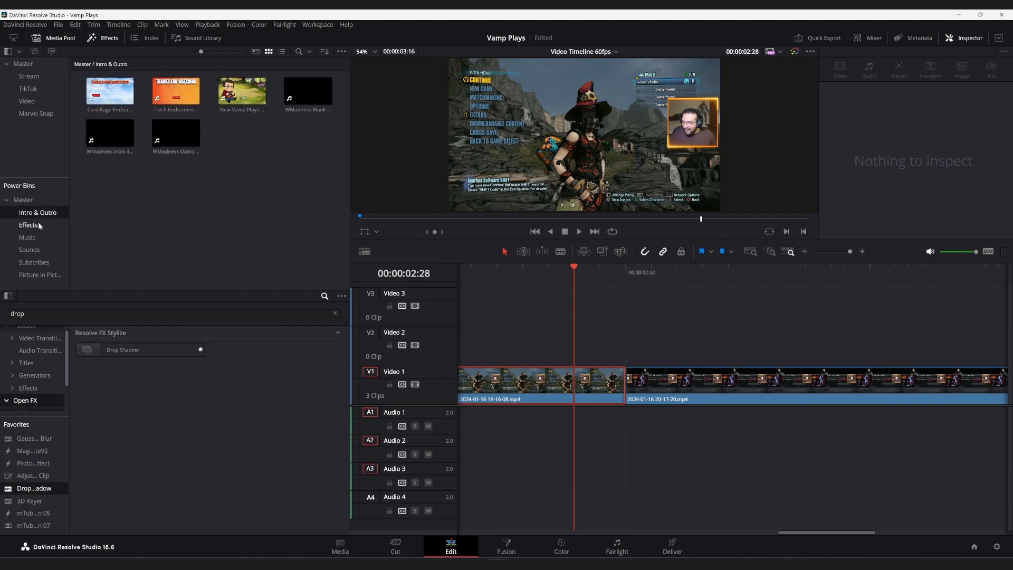
click(7, 201)
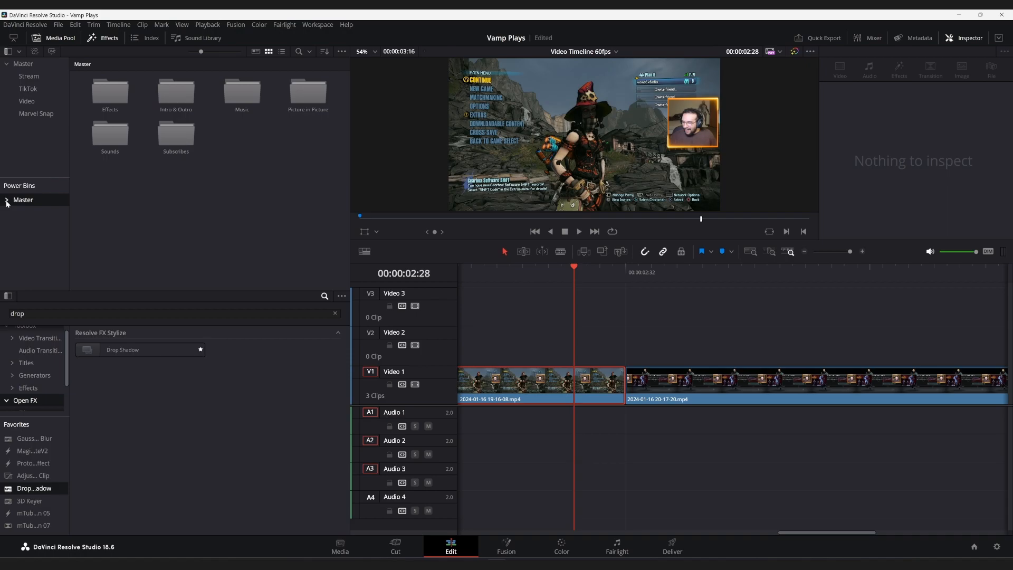
click(7, 200)
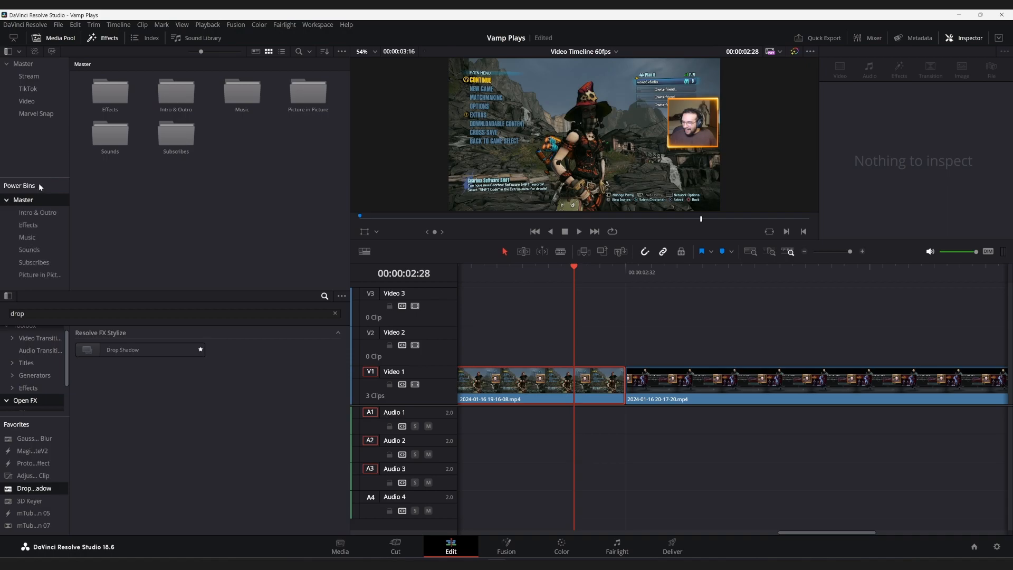
- Demonstrate the Show Smart Bins option by repeatedly showing and hiding Smart Bins in the media pool, leaving Power Bins shown
click(342, 52)
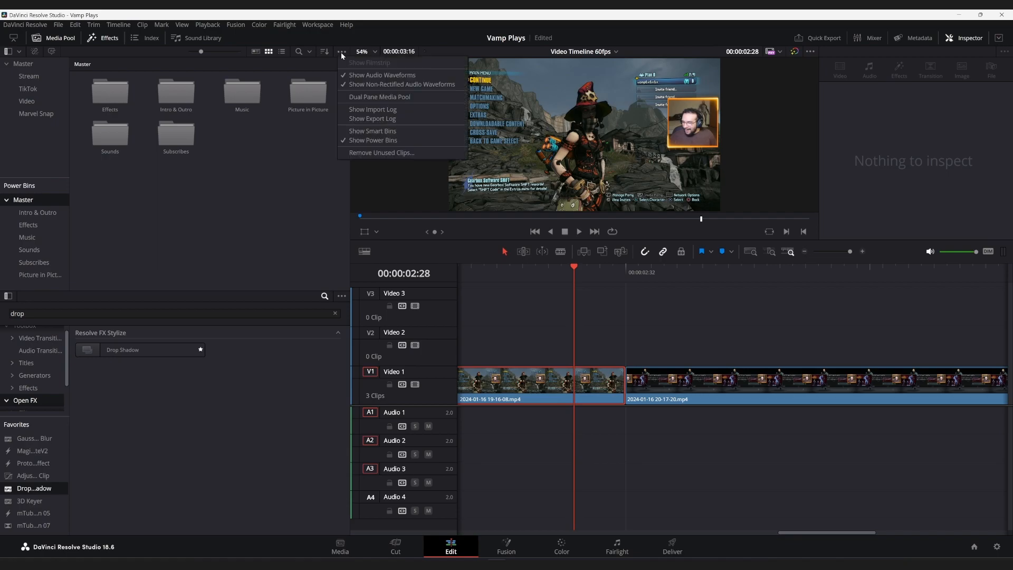
click(396, 131)
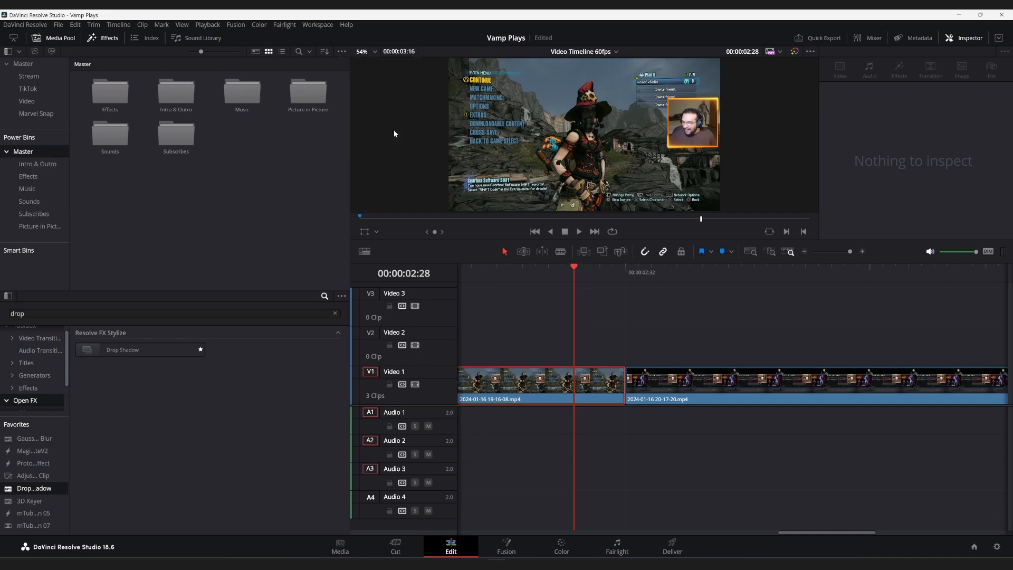
click(342, 52)
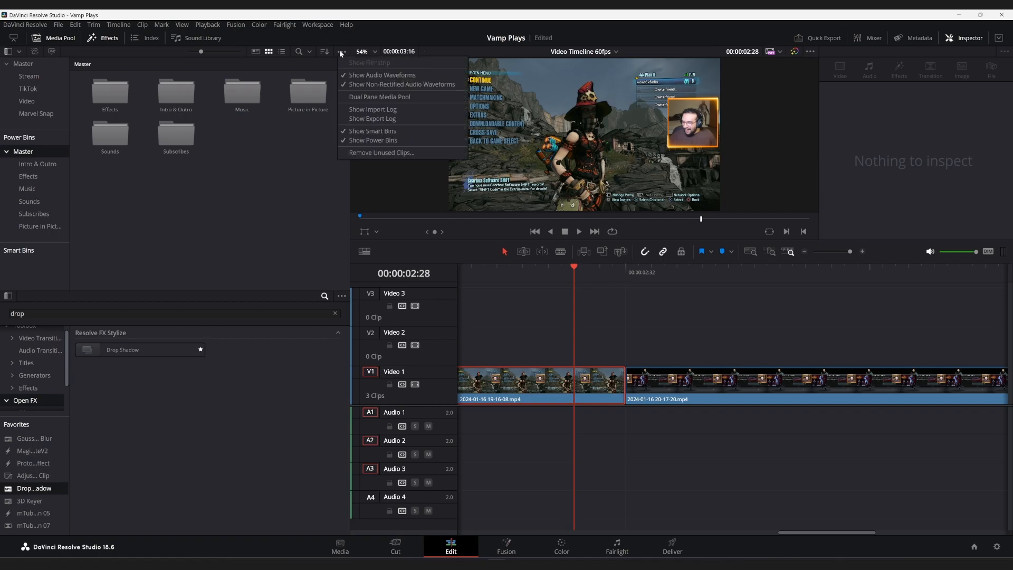
click(361, 134)
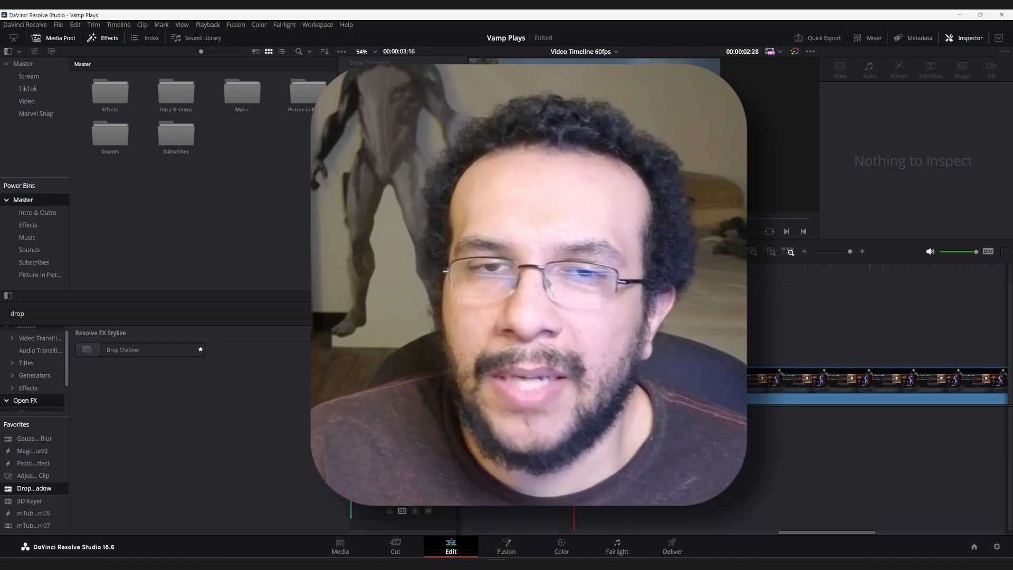
click(381, 91)
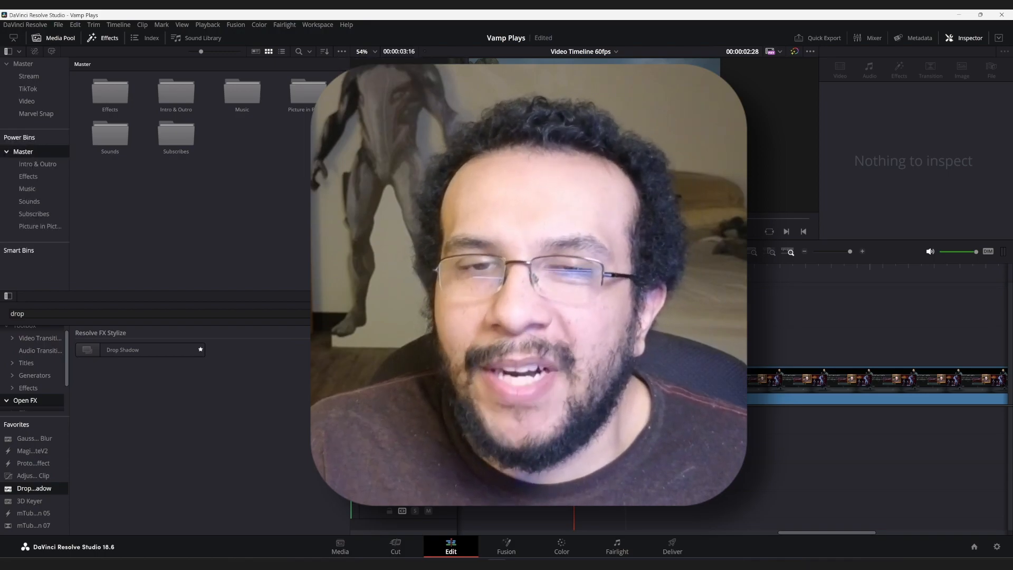
click(341, 51)
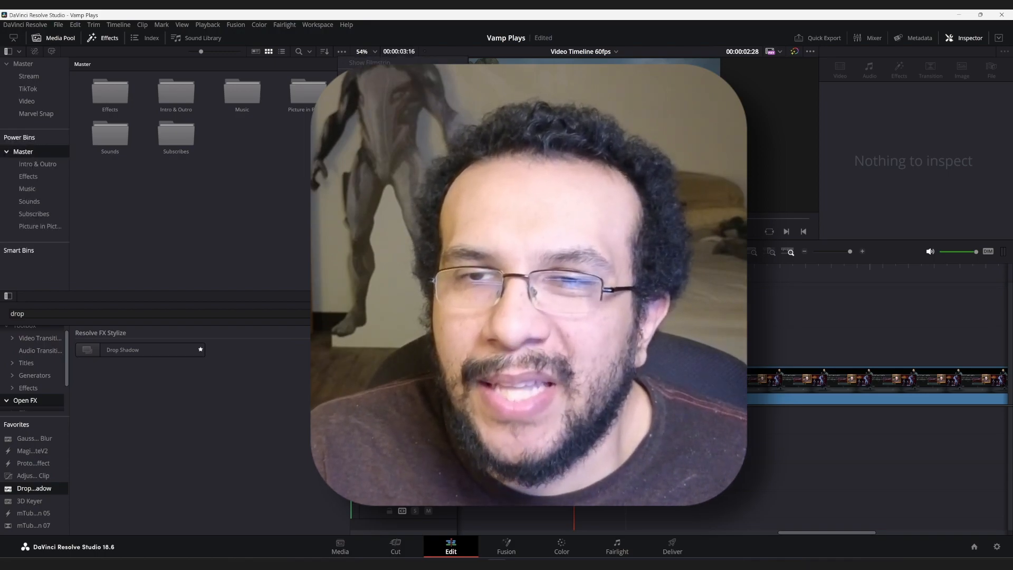
click(381, 91)
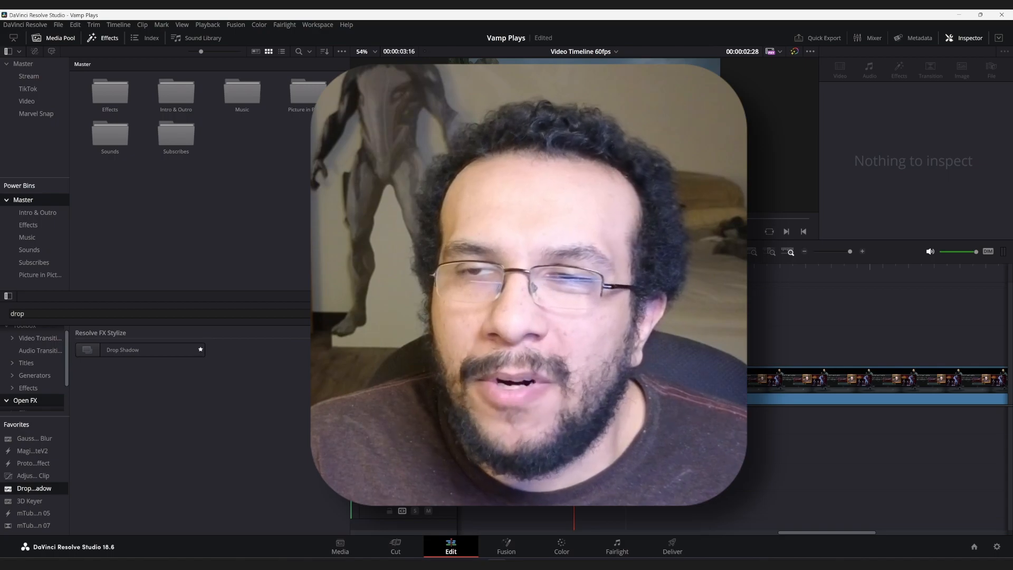